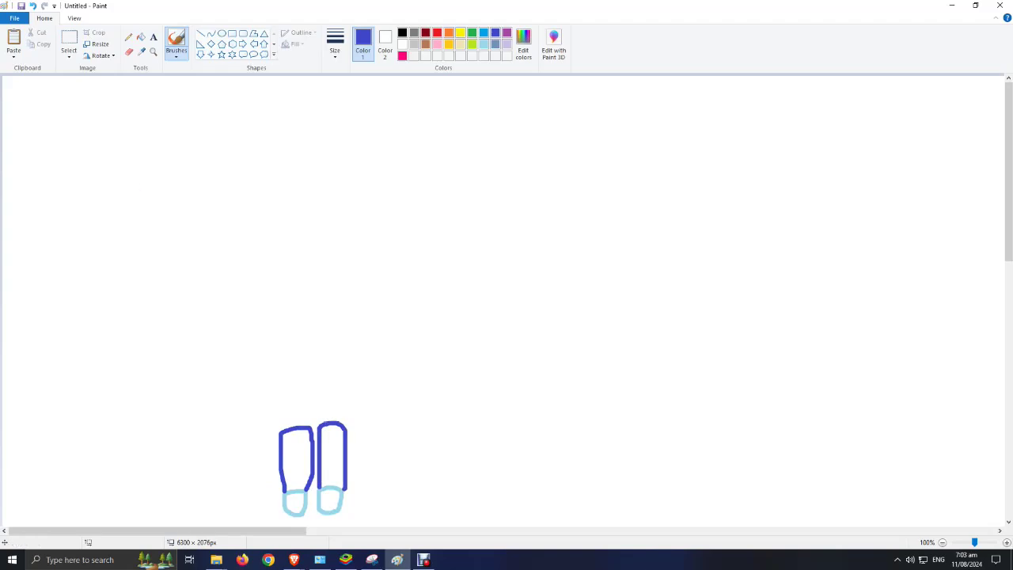
# Step: Draw a red shirt outline above the blue trousers, with a short sleeve on each side
pyautogui.click(437, 32)
pyautogui.moveTo(345, 426); pyautogui.dragTo(311, 420)
pyautogui.hotkey('ctrl', 'z')
pyautogui.moveTo(345, 427); pyautogui.dragTo(310, 421)
pyautogui.click(33, 5)
pyautogui.moveTo(329, 422)
pyautogui.mouseDown()
pyautogui.moveTo(282, 428)
pyautogui.moveTo(276, 419)
pyautogui.moveTo(256, 312)
pyautogui.moveTo(262, 298)
pyautogui.moveTo(346, 290)
pyautogui.moveTo(362, 311)
pyautogui.moveTo(346, 425)
pyautogui.mouseUp()
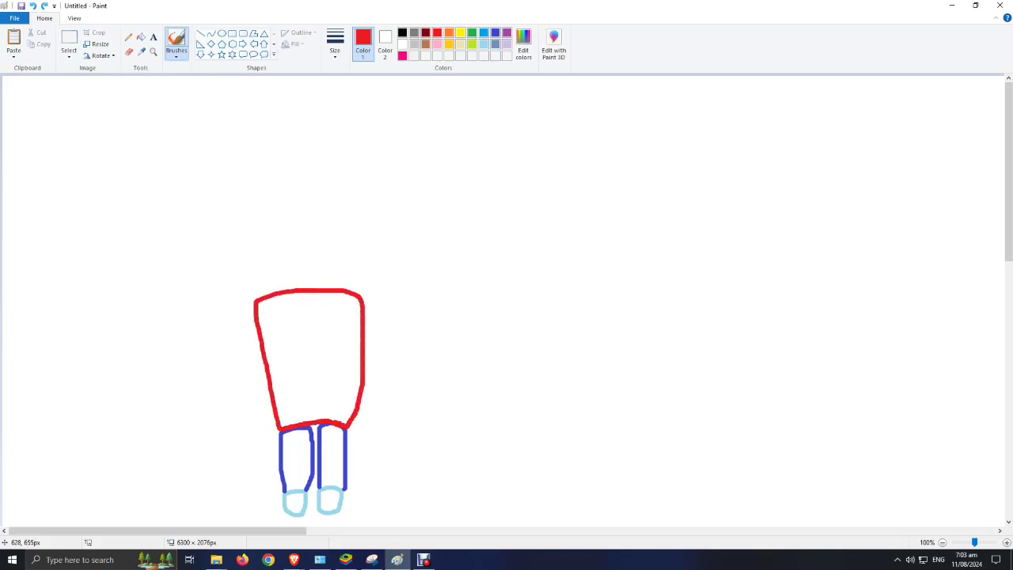
pyautogui.moveTo(358, 292)
pyautogui.mouseDown()
pyautogui.moveTo(400, 288)
pyautogui.moveTo(366, 320)
pyautogui.mouseUp()
pyautogui.moveTo(258, 336)
pyautogui.mouseDown()
pyautogui.moveTo(221, 333)
pyautogui.moveTo(221, 309)
pyautogui.moveTo(254, 301)
pyautogui.mouseUp()
# Step: Outline beige hands at the ends of the red sleeves and a beige head above the red shirt
pyautogui.click(460, 44)
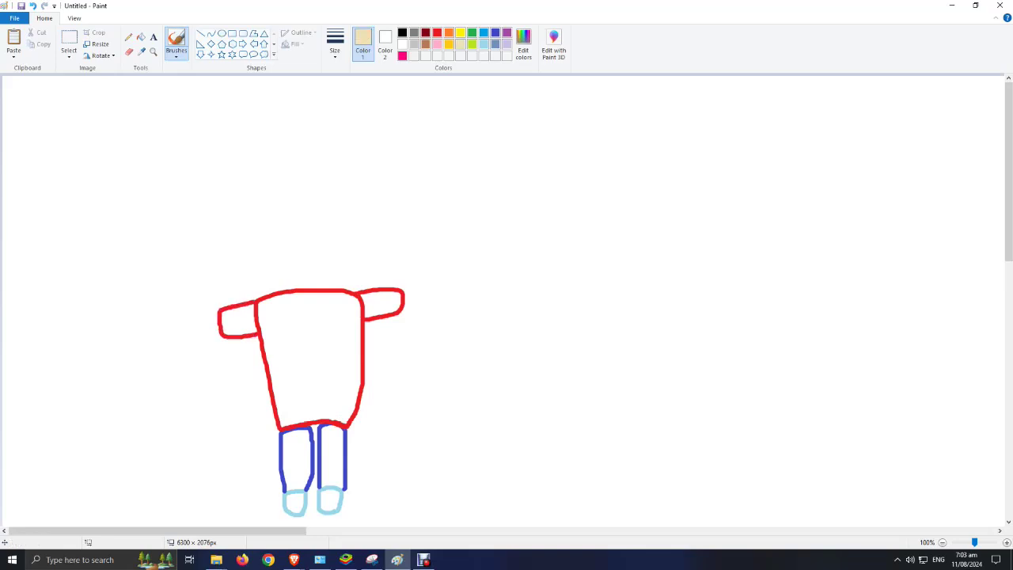
pyautogui.moveTo(399, 285)
pyautogui.mouseDown()
pyautogui.moveTo(425, 279)
pyautogui.moveTo(430, 312)
pyautogui.moveTo(406, 315)
pyautogui.mouseUp()
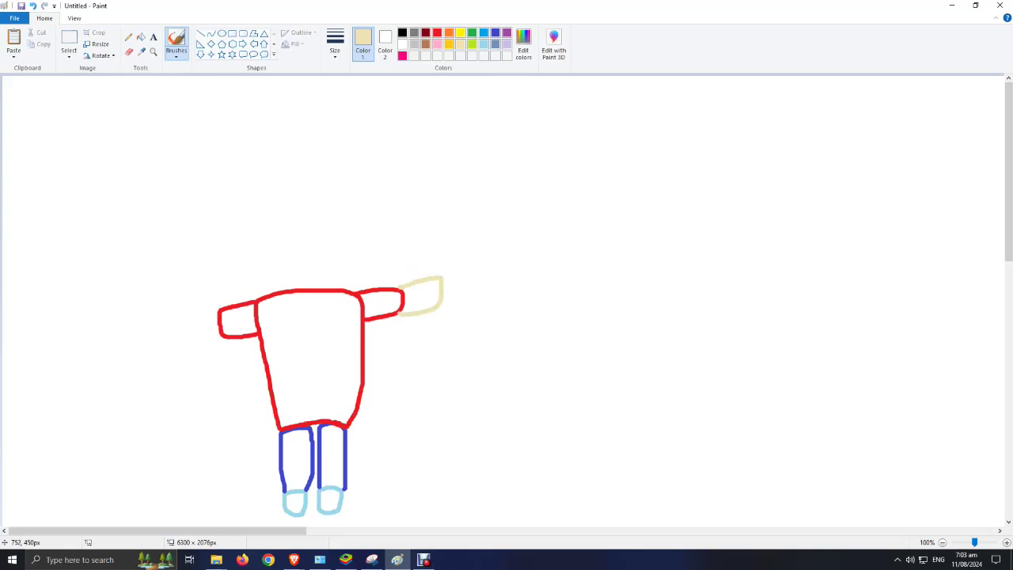
pyautogui.moveTo(224, 338)
pyautogui.mouseDown()
pyautogui.moveTo(188, 328)
pyautogui.moveTo(186, 310)
pyautogui.moveTo(216, 307)
pyautogui.mouseUp()
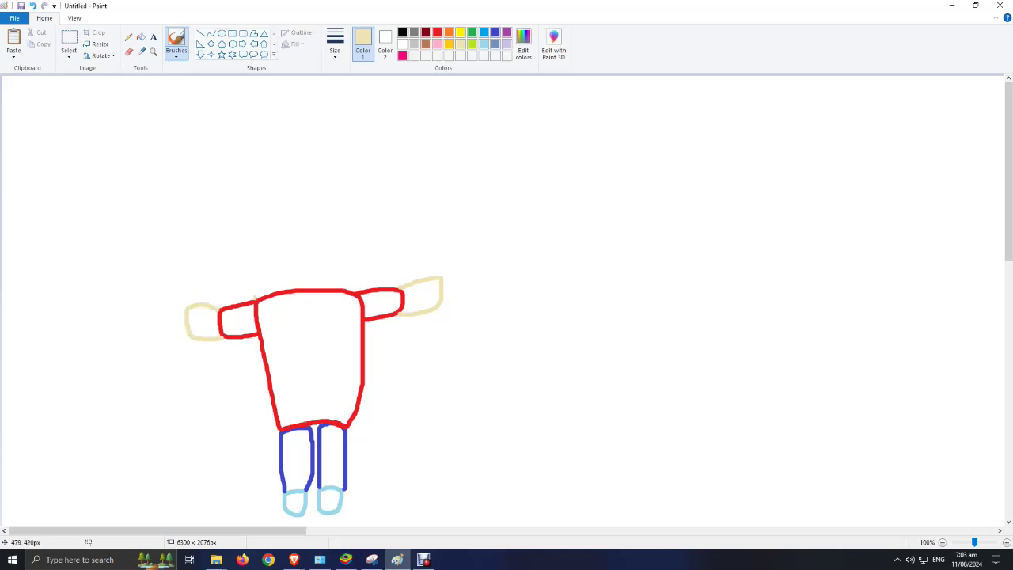
pyautogui.moveTo(255, 300)
pyautogui.mouseDown()
pyautogui.moveTo(247, 214)
pyautogui.moveTo(339, 193)
pyautogui.moveTo(358, 294)
pyautogui.mouseUp()
# Step: Draw a tall boxy black hair outline on top of the first figure's head, redoing the stroke until its ends meet the head's upper corners
pyautogui.click(402, 33)
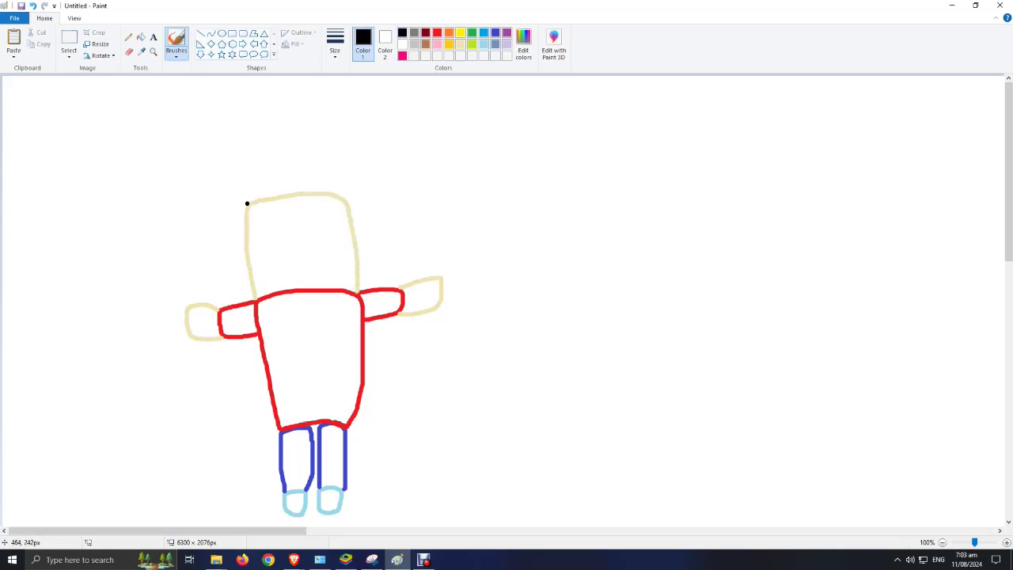
pyautogui.moveTo(247, 204)
pyautogui.mouseDown()
pyautogui.moveTo(238, 134)
pyautogui.moveTo(298, 125)
pyautogui.moveTo(345, 130)
pyautogui.moveTo(353, 193)
pyautogui.mouseUp()
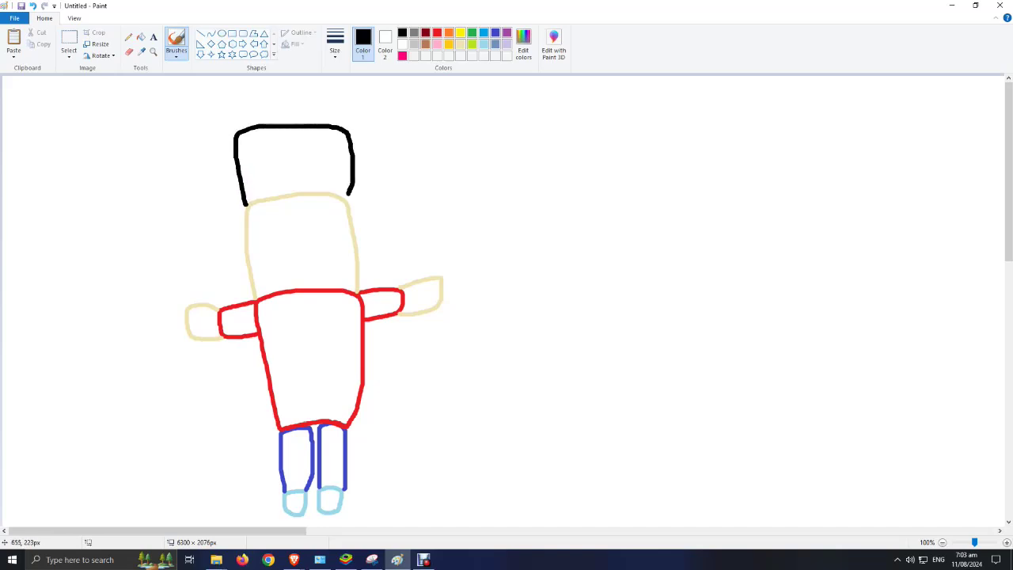
pyautogui.hotkey('ctrl', 'z')
pyautogui.hotkey('ctrl', 'z')
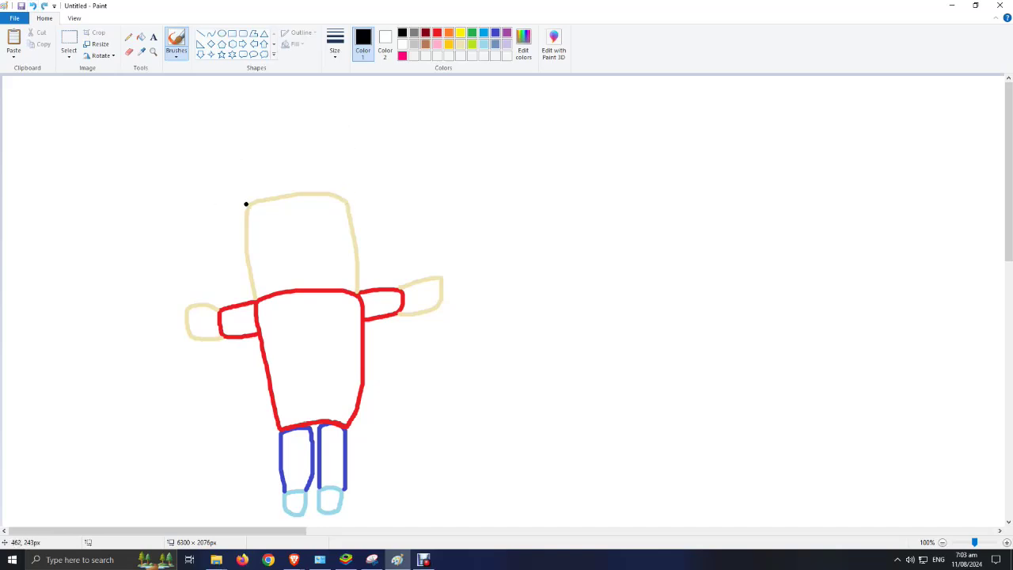
pyautogui.moveTo(247, 203)
pyautogui.mouseDown()
pyautogui.moveTo(249, 137)
pyautogui.moveTo(297, 122)
pyautogui.moveTo(335, 142)
pyautogui.moveTo(347, 201)
pyautogui.mouseUp()
pyautogui.hotkey('ctrl', 'z')
pyautogui.moveTo(247, 204)
pyautogui.mouseDown()
pyautogui.moveTo(251, 116)
pyautogui.moveTo(307, 114)
pyautogui.moveTo(352, 133)
pyautogui.moveTo(349, 201)
pyautogui.mouseUp()
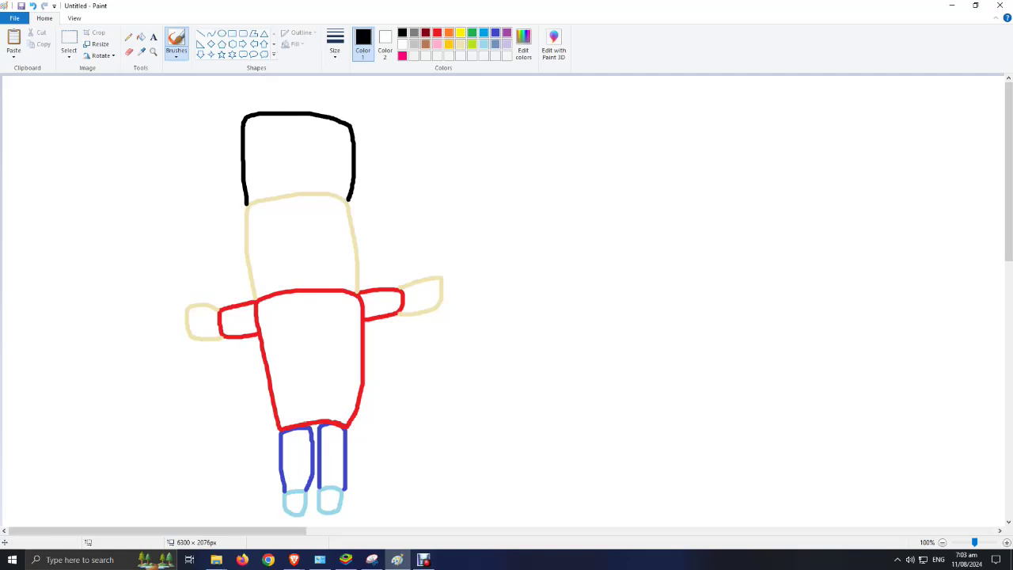
# Step: Outline a second figure's legs beside the first, with purple shoes, beige lower legs and light gray shorts
pyautogui.click(507, 32)
pyautogui.moveTo(532, 504)
pyautogui.mouseDown()
pyautogui.moveTo(516, 483)
pyautogui.moveTo(532, 478)
pyautogui.moveTo(540, 484)
pyautogui.moveTo(518, 506)
pyautogui.moveTo(579, 504)
pyautogui.moveTo(563, 505)
pyautogui.moveTo(575, 477)
pyautogui.moveTo(585, 505)
pyautogui.mouseUp()
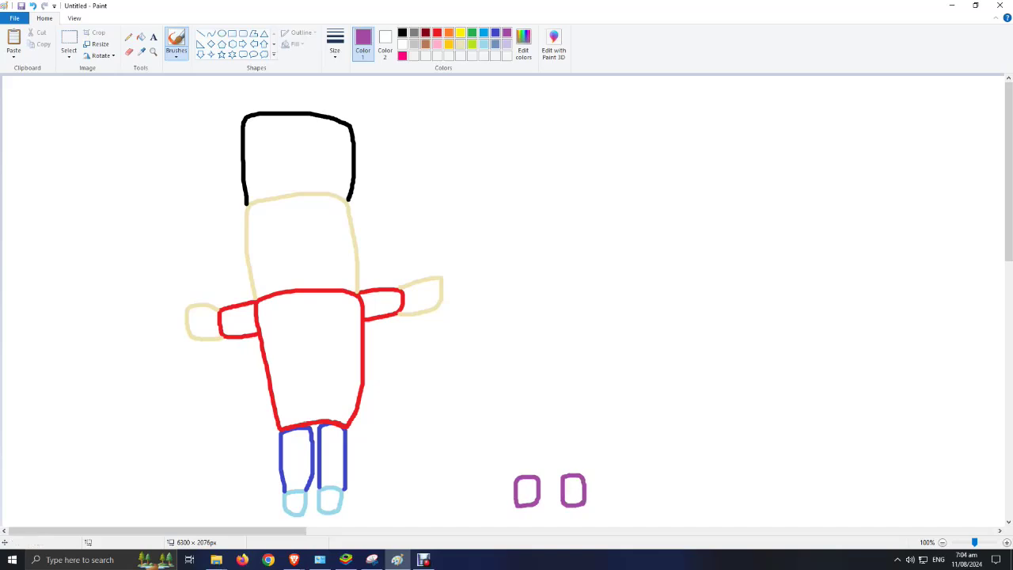
pyautogui.click(460, 44)
pyautogui.moveTo(513, 477)
pyautogui.mouseDown()
pyautogui.moveTo(508, 428)
pyautogui.moveTo(527, 420)
pyautogui.moveTo(547, 437)
pyautogui.moveTo(541, 475)
pyautogui.moveTo(565, 473)
pyautogui.moveTo(566, 421)
pyautogui.moveTo(586, 421)
pyautogui.moveTo(586, 479)
pyautogui.mouseUp()
pyautogui.click(414, 44)
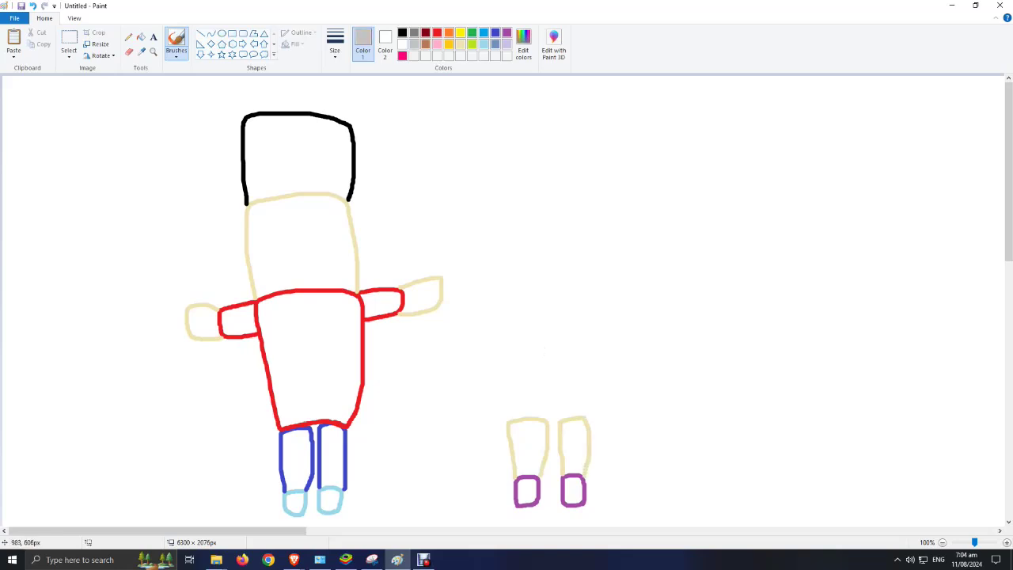
pyautogui.moveTo(508, 420)
pyautogui.mouseDown()
pyautogui.moveTo(502, 349)
pyautogui.moveTo(529, 343)
pyautogui.moveTo(547, 356)
pyautogui.moveTo(550, 419)
pyautogui.moveTo(560, 419)
pyautogui.moveTo(560, 352)
pyautogui.moveTo(580, 347)
pyautogui.moveTo(595, 356)
pyautogui.moveTo(591, 418)
pyautogui.mouseUp()
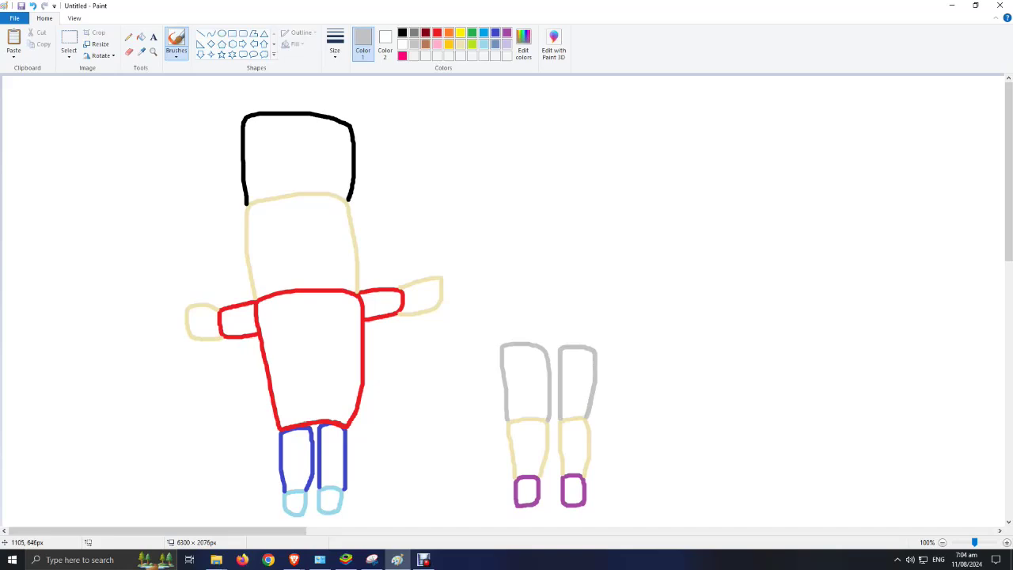
# Step: Draw a purple shirt outline above the gray shorts, with a short sleeve on each side
pyautogui.click(506, 33)
pyautogui.moveTo(593, 342)
pyautogui.mouseDown()
pyautogui.moveTo(501, 337)
pyautogui.moveTo(492, 199)
pyautogui.moveTo(578, 189)
pyautogui.moveTo(604, 219)
pyautogui.moveTo(597, 347)
pyautogui.mouseUp()
pyautogui.hotkey('ctrl', 'z')
pyautogui.moveTo(594, 195)
pyautogui.mouseDown()
pyautogui.moveTo(651, 196)
pyautogui.moveTo(605, 224)
pyautogui.mouseUp()
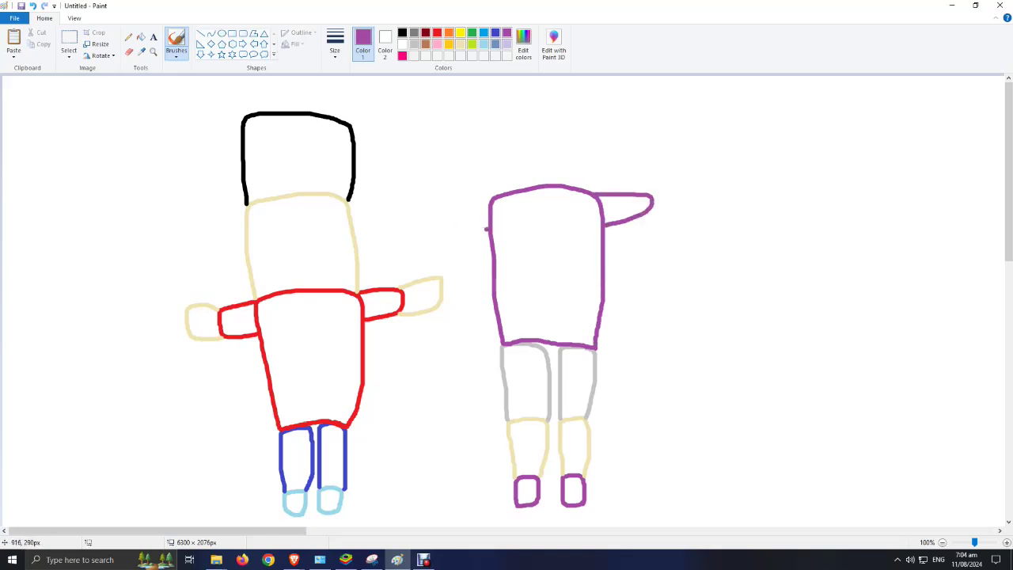
pyautogui.moveTo(487, 229)
pyautogui.mouseDown()
pyautogui.moveTo(454, 193)
pyautogui.moveTo(490, 195)
pyautogui.moveTo(485, 228)
pyautogui.moveTo(455, 231)
pyautogui.moveTo(448, 210)
pyautogui.moveTo(491, 200)
pyautogui.mouseUp()
pyautogui.hotkey('ctrl', 'z')
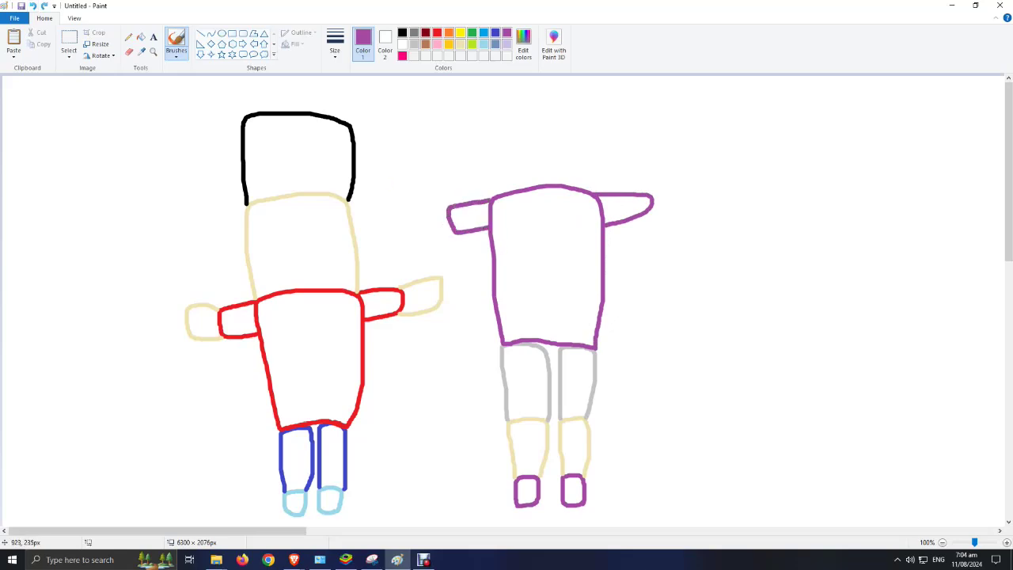
# Step: Outline beige hands at the ends of the purple sleeves and a beige head above the purple shirt
pyautogui.click(461, 43)
pyautogui.moveTo(452, 236)
pyautogui.mouseDown()
pyautogui.moveTo(427, 212)
pyautogui.moveTo(445, 206)
pyautogui.mouseUp()
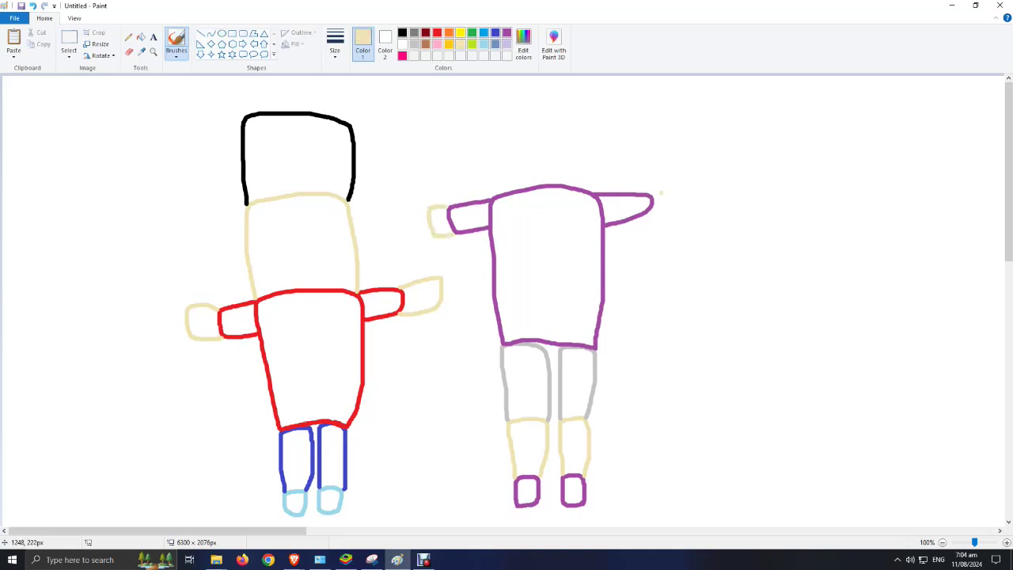
pyautogui.moveTo(649, 193)
pyautogui.mouseDown()
pyautogui.moveTo(699, 201)
pyautogui.moveTo(686, 219)
pyautogui.moveTo(646, 219)
pyautogui.mouseUp()
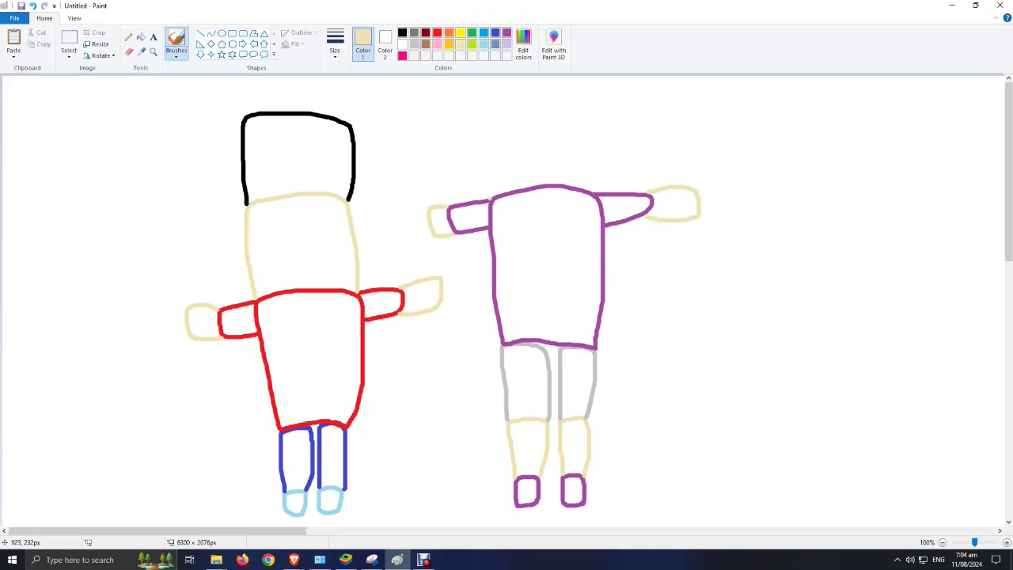
pyautogui.moveTo(486, 198)
pyautogui.mouseDown()
pyautogui.moveTo(483, 143)
pyautogui.moveTo(601, 139)
pyautogui.moveTo(595, 192)
pyautogui.mouseUp()
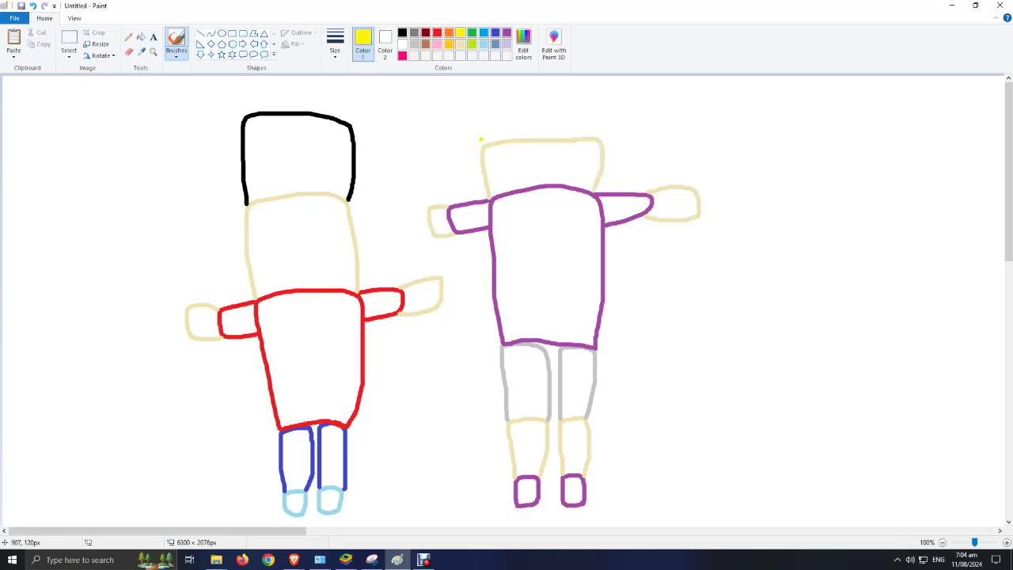
# Step: Outline the second figure's boxy hair and sideways ponytail in yellow, and fill both with yellow
pyautogui.moveTo(480, 140)
pyautogui.mouseDown()
pyautogui.moveTo(477, 97)
pyautogui.moveTo(491, 88)
pyautogui.moveTo(592, 87)
pyautogui.moveTo(601, 141)
pyautogui.mouseUp()
pyautogui.moveTo(602, 98)
pyautogui.mouseDown()
pyautogui.moveTo(658, 87)
pyautogui.moveTo(662, 119)
pyautogui.moveTo(605, 117)
pyautogui.mouseUp()
pyautogui.click(141, 36)
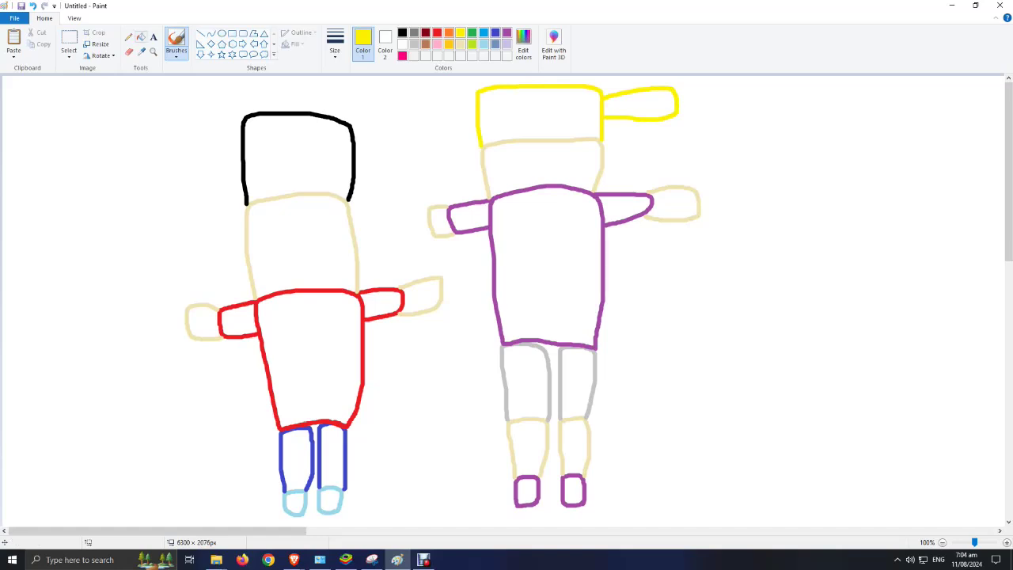
pyautogui.click(638, 103)
pyautogui.click(539, 115)
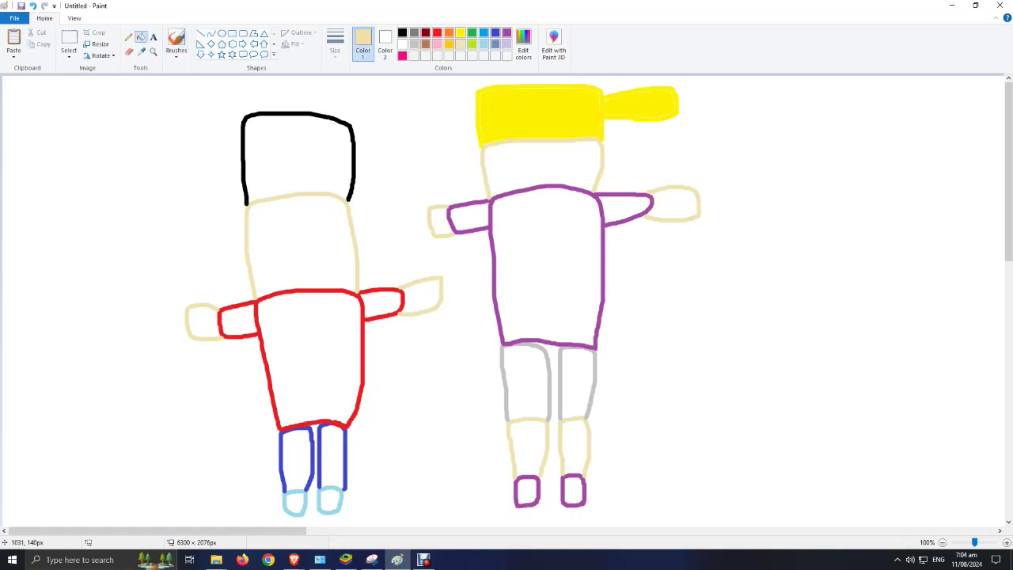
# Step: Fill the heads and hands of both figures and the second figure's lower legs with beige
pyautogui.click(542, 168)
pyautogui.click(673, 203)
pyautogui.click(440, 221)
pyautogui.click(575, 447)
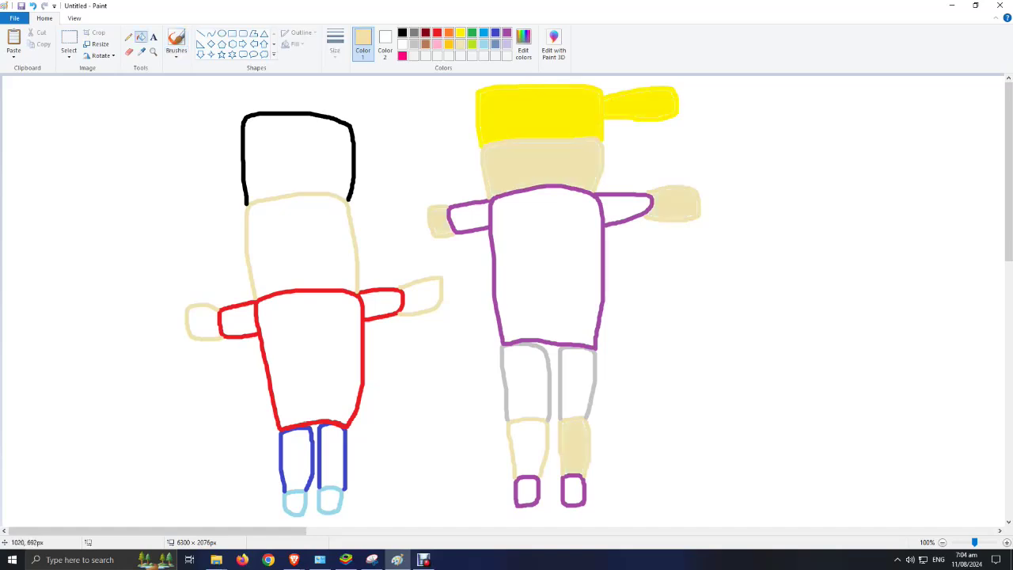
pyautogui.click(529, 448)
pyautogui.click(419, 297)
pyautogui.click(325, 233)
pyautogui.click(203, 322)
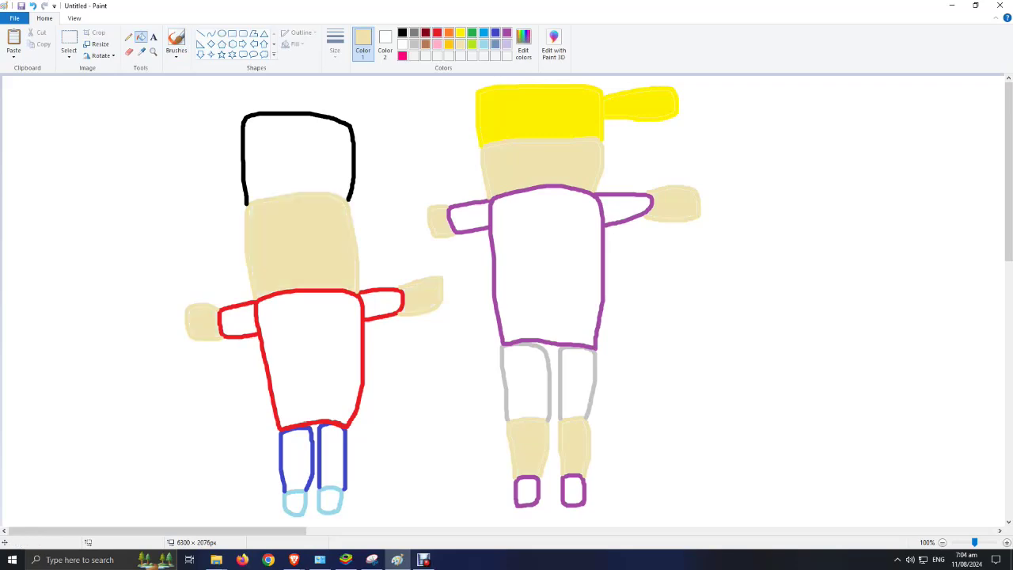
# Step: Fill the first figure's shirt and sleeves with red and both trouser legs with dark blue
pyautogui.click(437, 33)
pyautogui.click(309, 364)
pyautogui.click(237, 320)
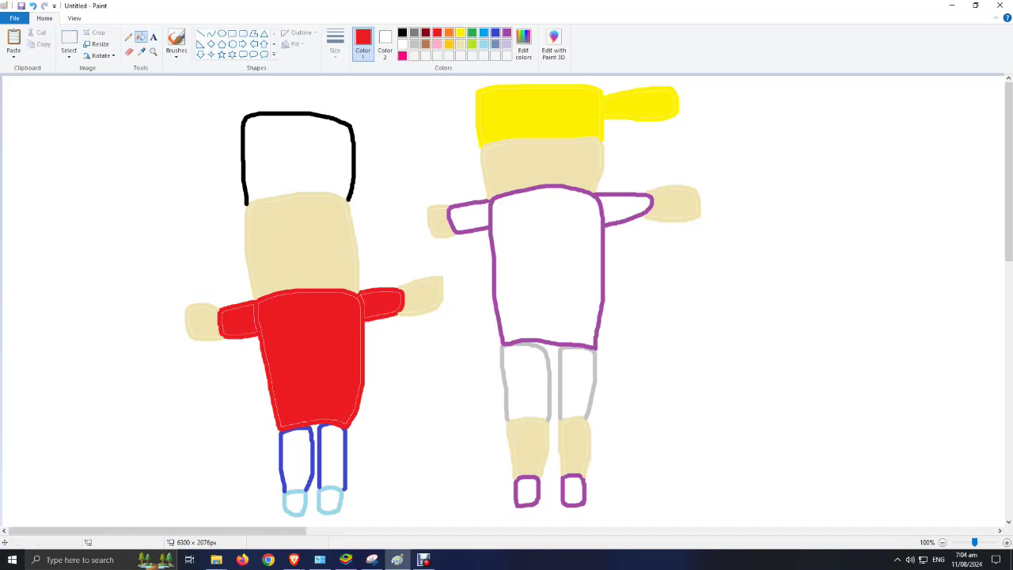
pyautogui.click(327, 469)
pyautogui.click(296, 459)
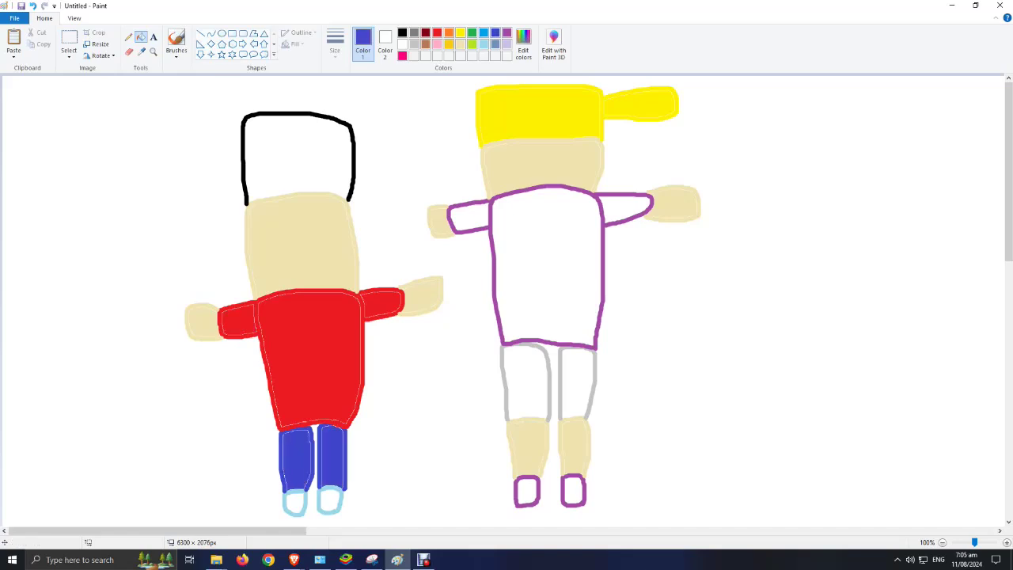
# Step: Fill the first figure's shoes with light blue and the hair with black
pyautogui.click(483, 43)
pyautogui.click(329, 504)
pyautogui.click(298, 507)
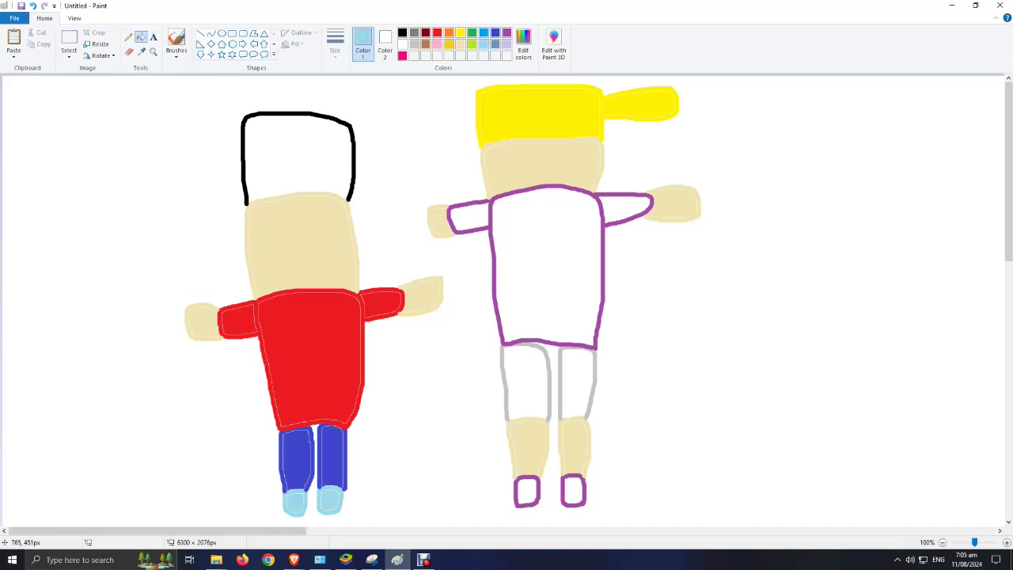
pyautogui.click(401, 33)
pyautogui.click(298, 158)
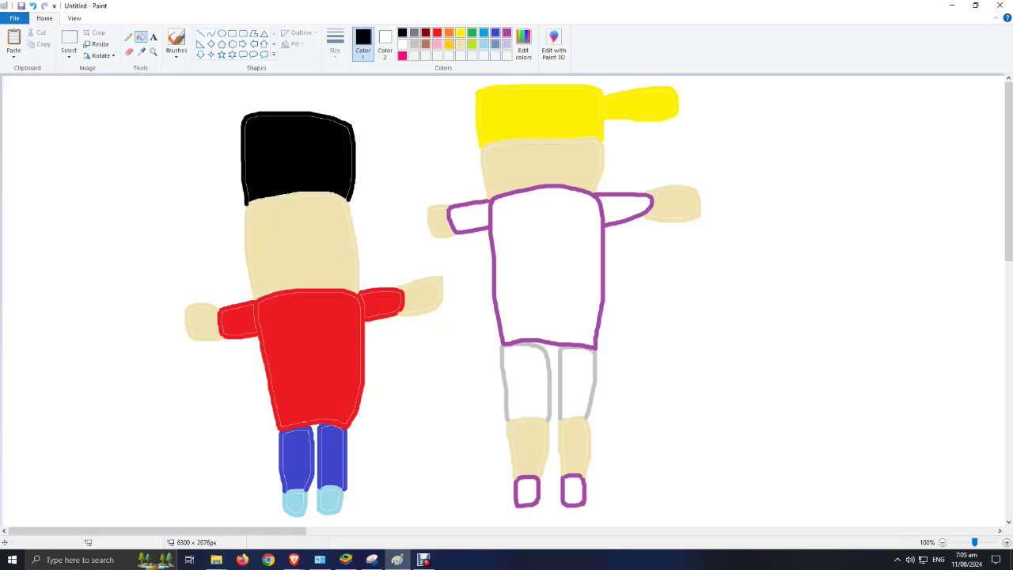
# Step: Fill the second figure's shirt, both sleeves and both shoes with purple
pyautogui.click(506, 33)
pyautogui.click(625, 208)
pyautogui.click(546, 270)
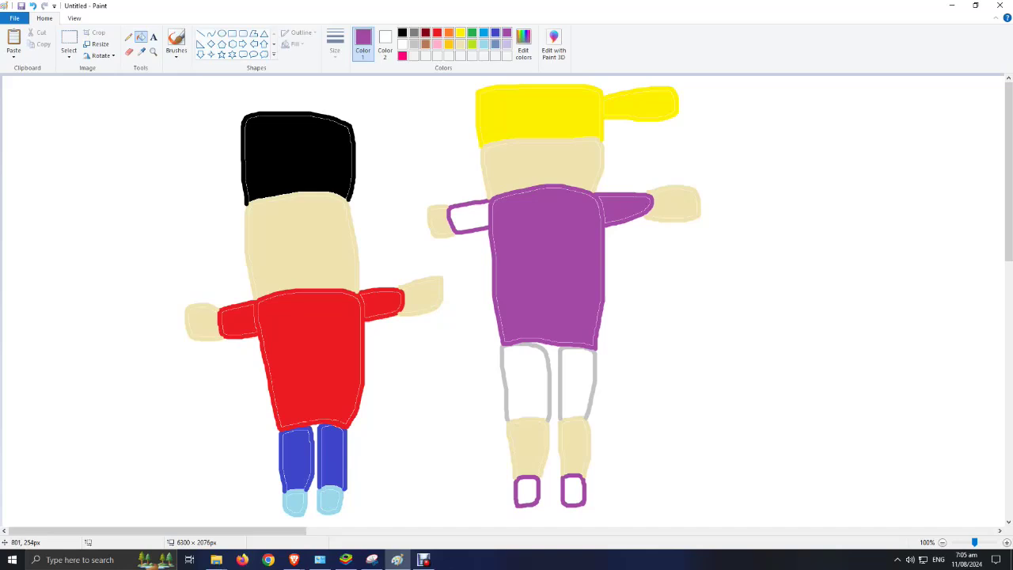
pyautogui.click(470, 218)
pyautogui.click(574, 491)
pyautogui.click(527, 492)
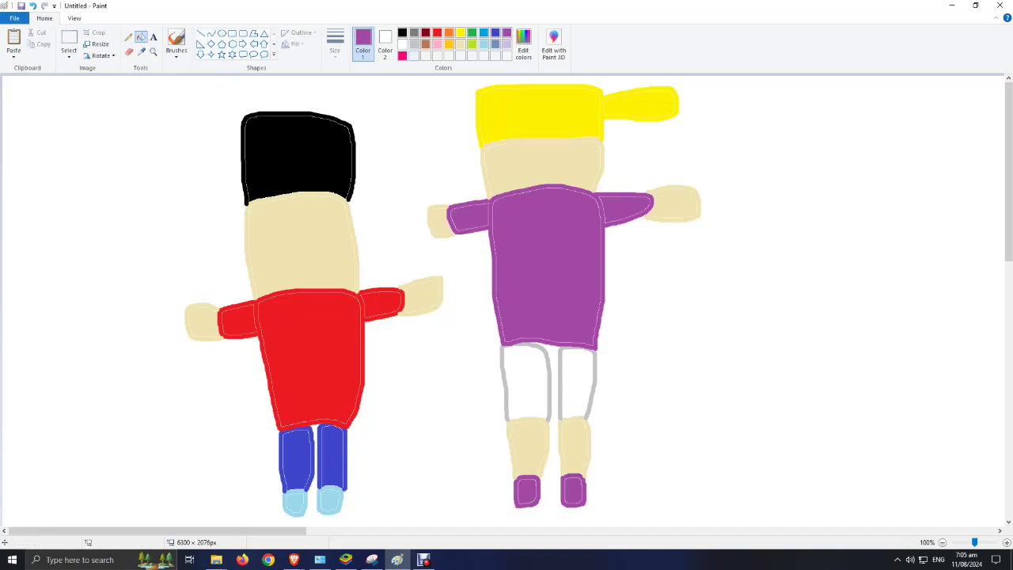
# Step: Fill both legs of the second figure's shorts with light gray
pyautogui.click(414, 44)
pyautogui.click(577, 384)
pyautogui.click(525, 383)
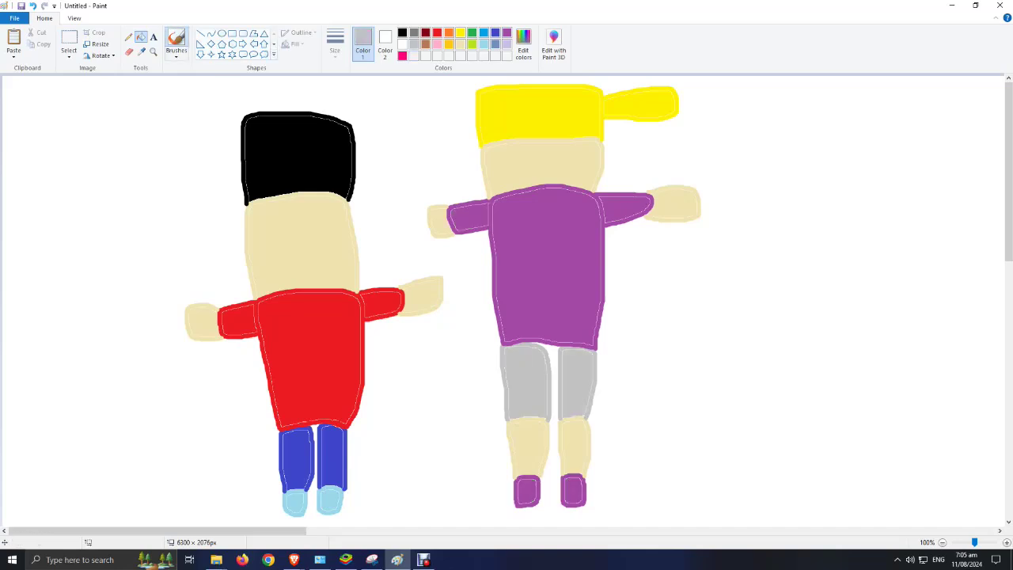
# Step: Paint two black dot eyes and a curved black smile on each figure's face with the brush
pyautogui.click(176, 43)
pyautogui.click(402, 33)
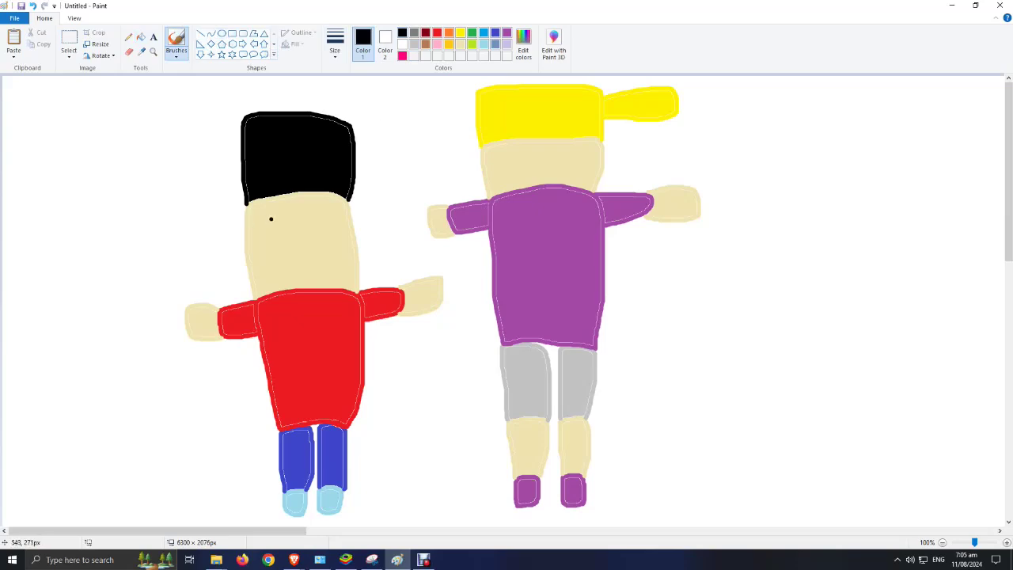
pyautogui.click(330, 211)
pyautogui.moveTo(273, 247); pyautogui.dragTo(324, 243)
pyautogui.click(557, 147)
pyautogui.moveTo(529, 160)
pyautogui.mouseDown()
pyautogui.moveTo(550, 170)
pyautogui.moveTo(556, 161)
pyautogui.mouseUp()
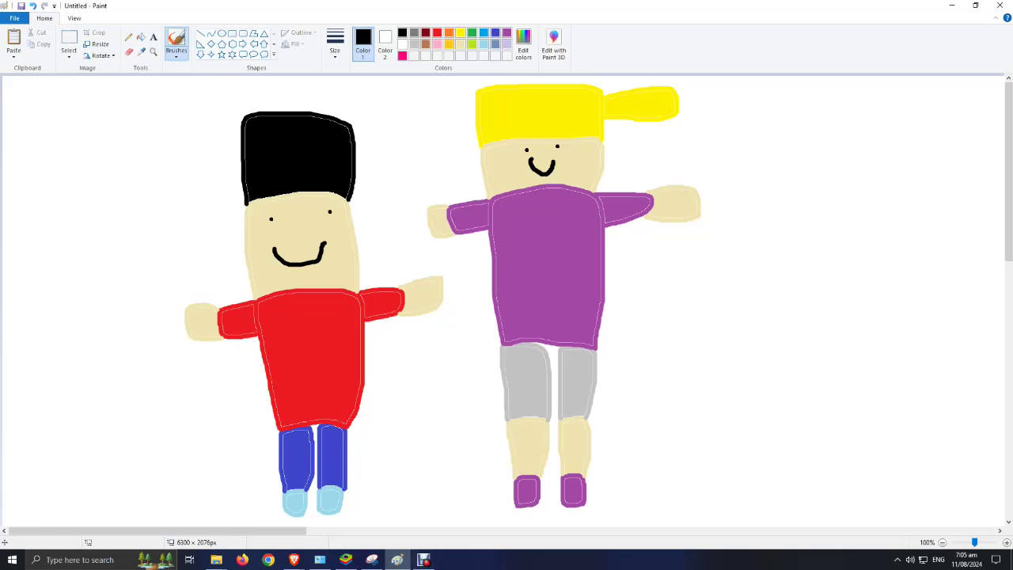
# Step: Draw a light gray rectangle about 319 × 315 px beside the first figure's outer hand and fill it with light gray
pyautogui.click(232, 33)
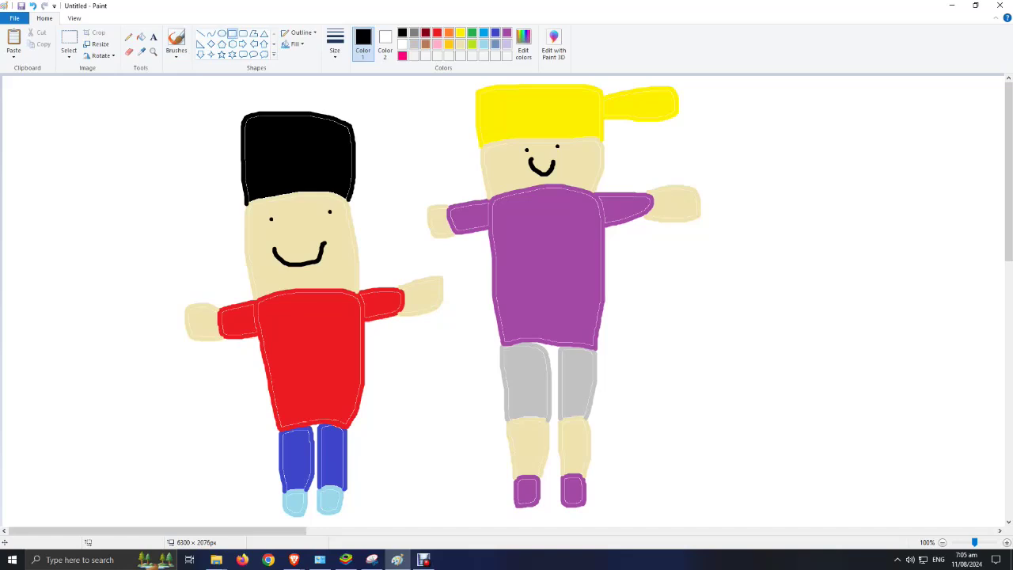
pyautogui.moveTo(183, 338); pyautogui.dragTo(15, 171)
pyautogui.click(141, 37)
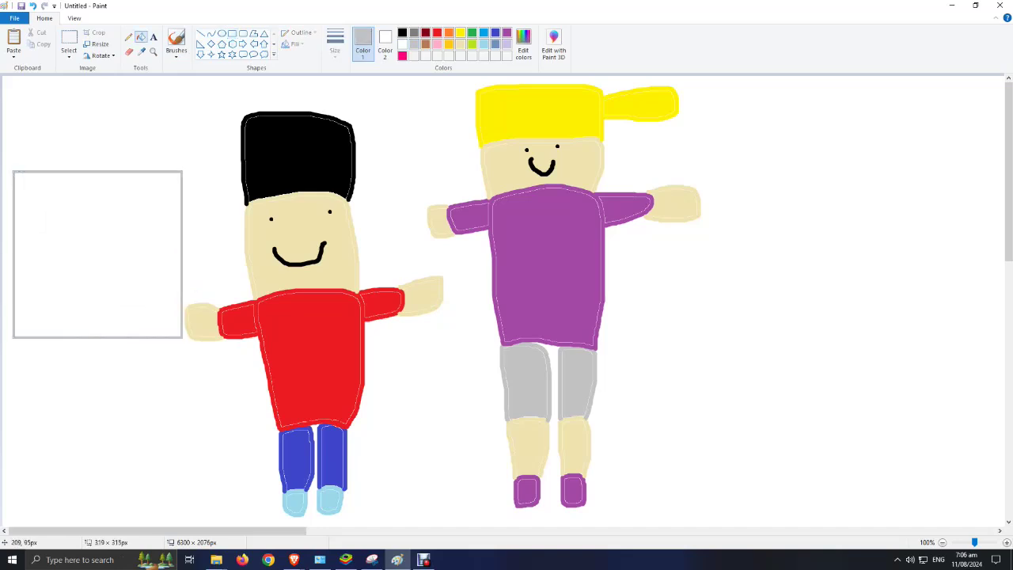
pyautogui.click(95, 238)
# Step: Draw a white rectangle about 297 × 274 px inside the gray one and fill it with white
pyautogui.click(232, 33)
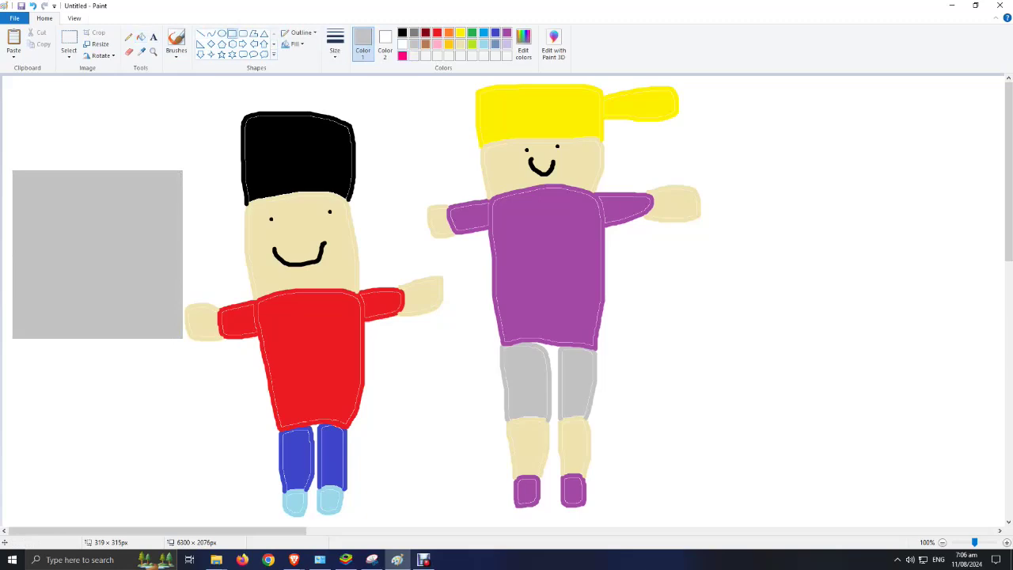
pyautogui.click(402, 43)
pyautogui.moveTo(176, 325)
pyautogui.mouseDown()
pyautogui.moveTo(65, 263)
pyautogui.moveTo(19, 172)
pyautogui.moveTo(21, 181)
pyautogui.mouseUp()
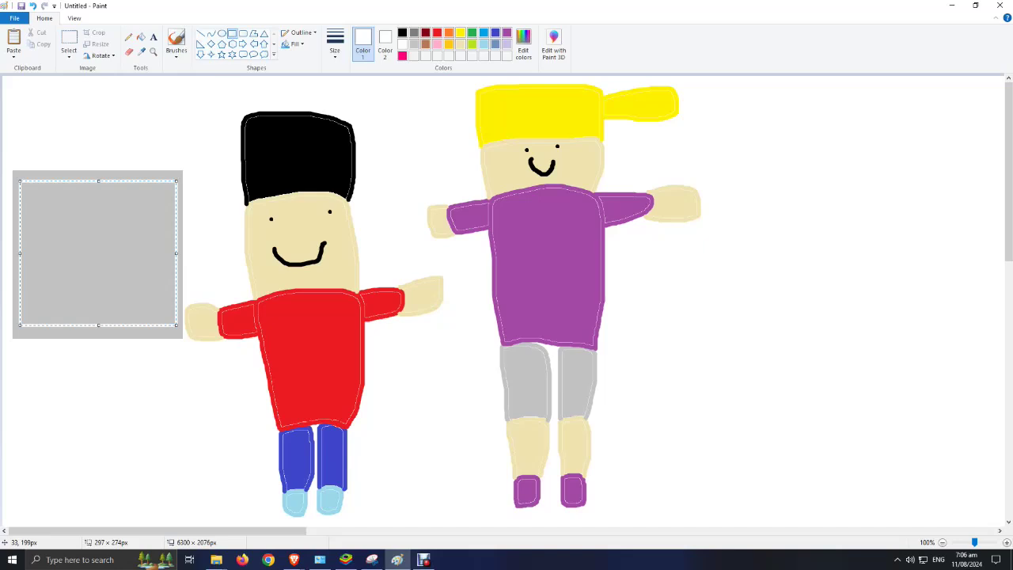
pyautogui.click(141, 36)
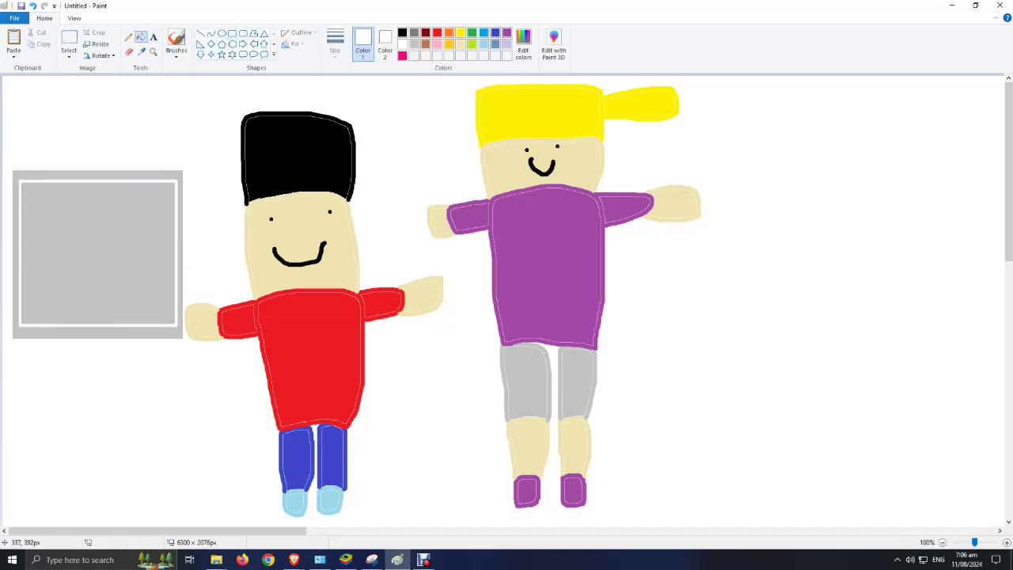
pyautogui.click(98, 254)
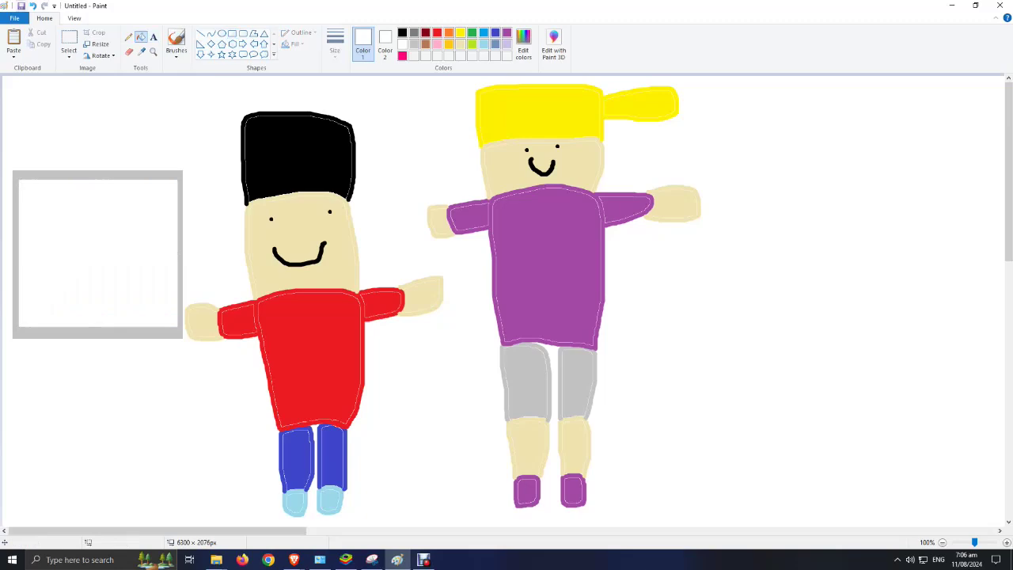
# Step: Undo the gray and white panel rectangles beside the first figure
pyautogui.click(32, 6)
pyautogui.click(32, 6)
pyautogui.click(33, 6)
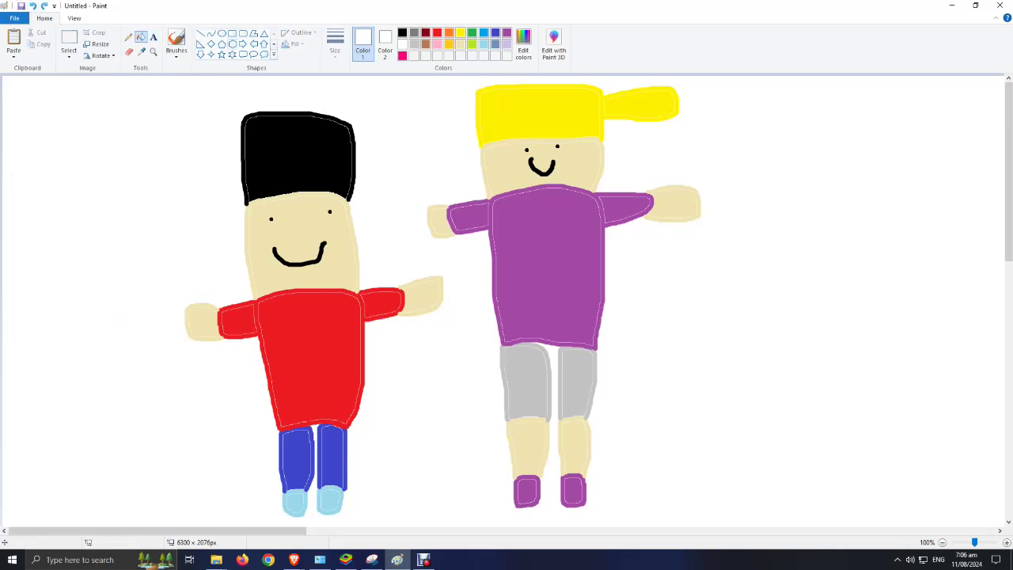
# Step: Draw a light gray rectangle beside the first figure's outer hand, clear of the hand, and fill it with light gray
pyautogui.click(232, 34)
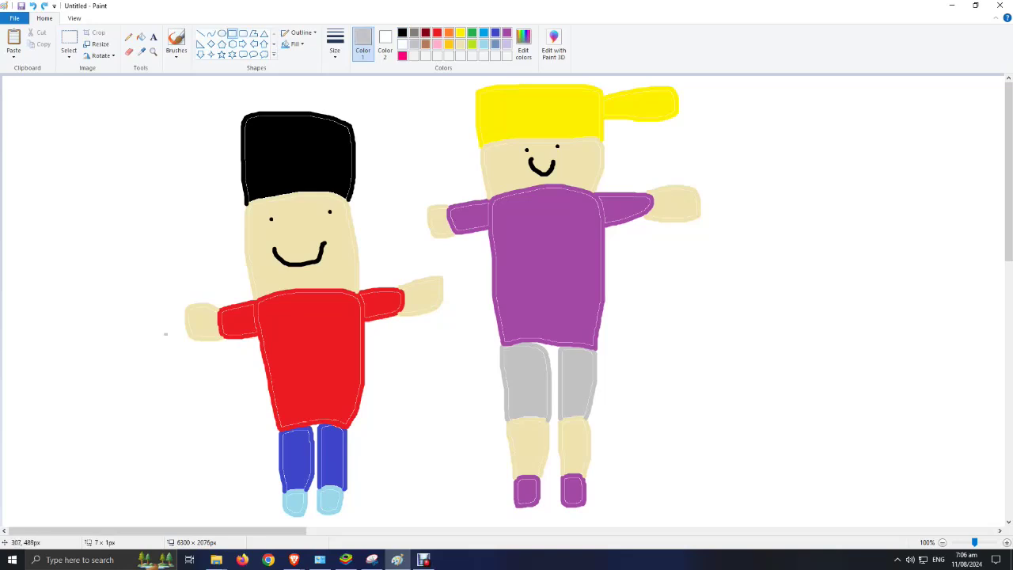
pyautogui.moveTo(168, 335); pyautogui.dragTo(11, 191)
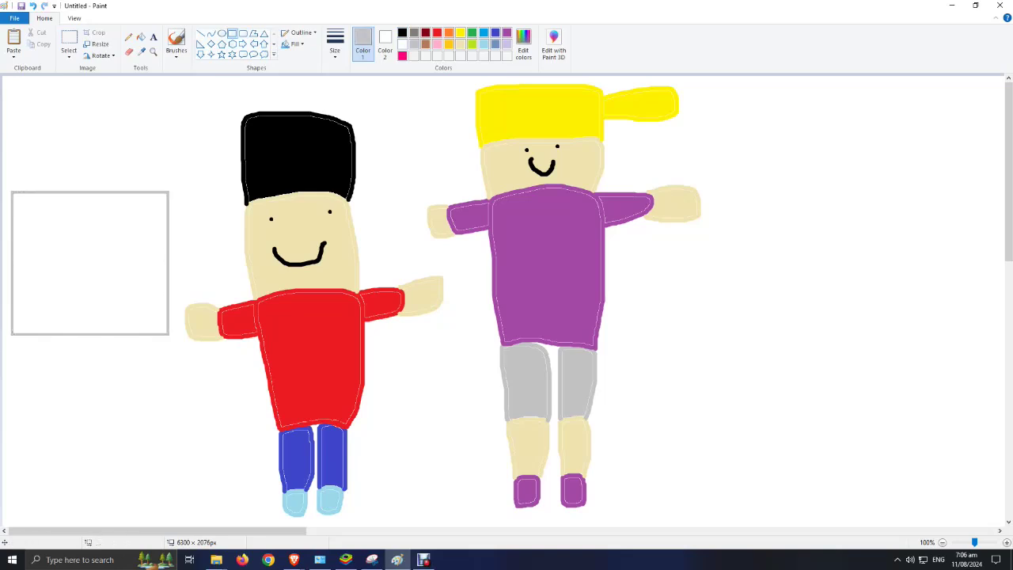
pyautogui.click(141, 36)
pyautogui.click(90, 263)
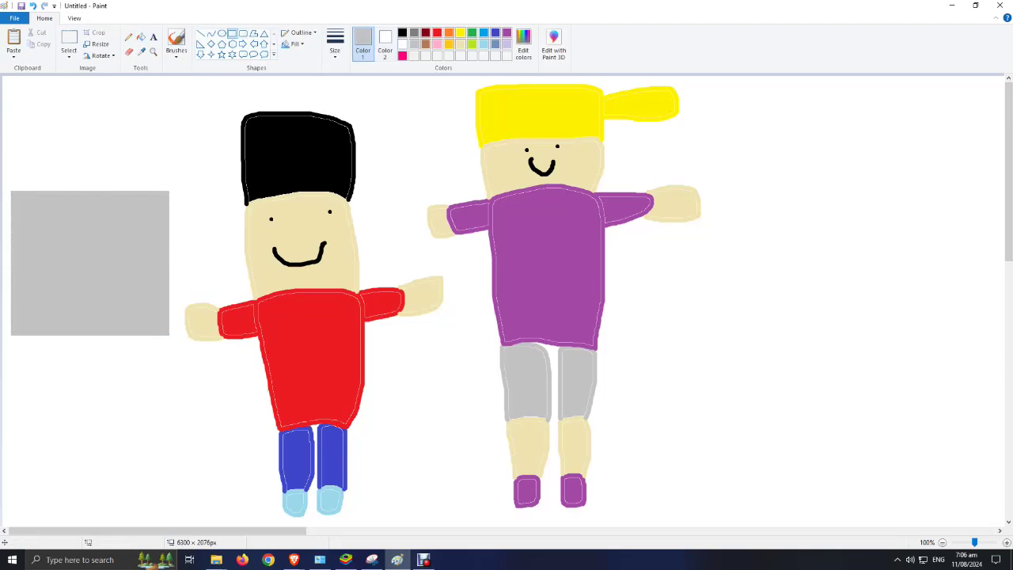
# Step: Draw a white rectangle about 263 × 234 px inside the gray one and fill it with white
pyautogui.click(402, 43)
pyautogui.moveTo(158, 323); pyautogui.dragTo(28, 197)
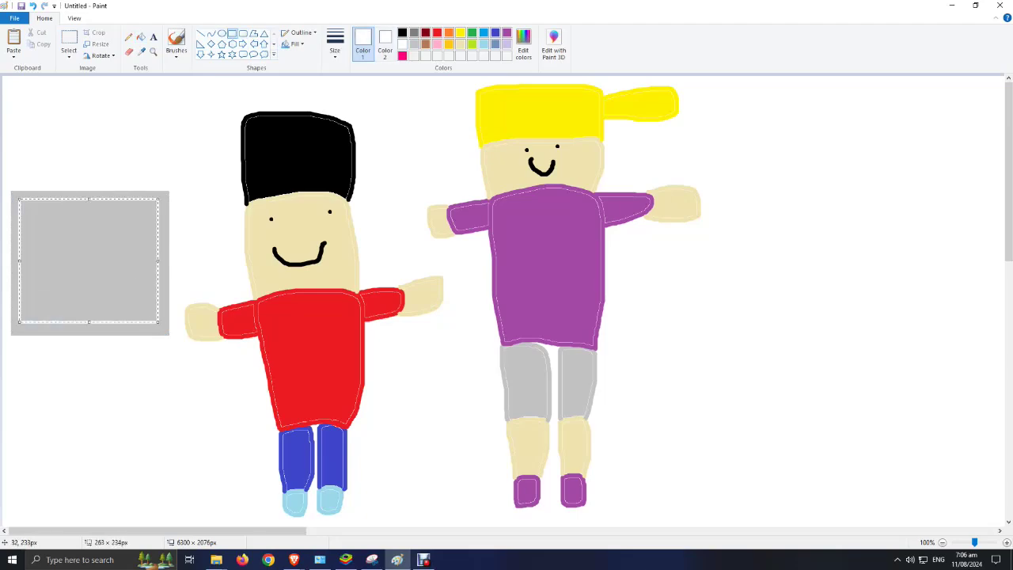
pyautogui.click(141, 37)
pyautogui.click(87, 261)
# Step: Draw an upright blue rectangle in the middle of the white panel and fill it with the same blue
pyautogui.click(176, 41)
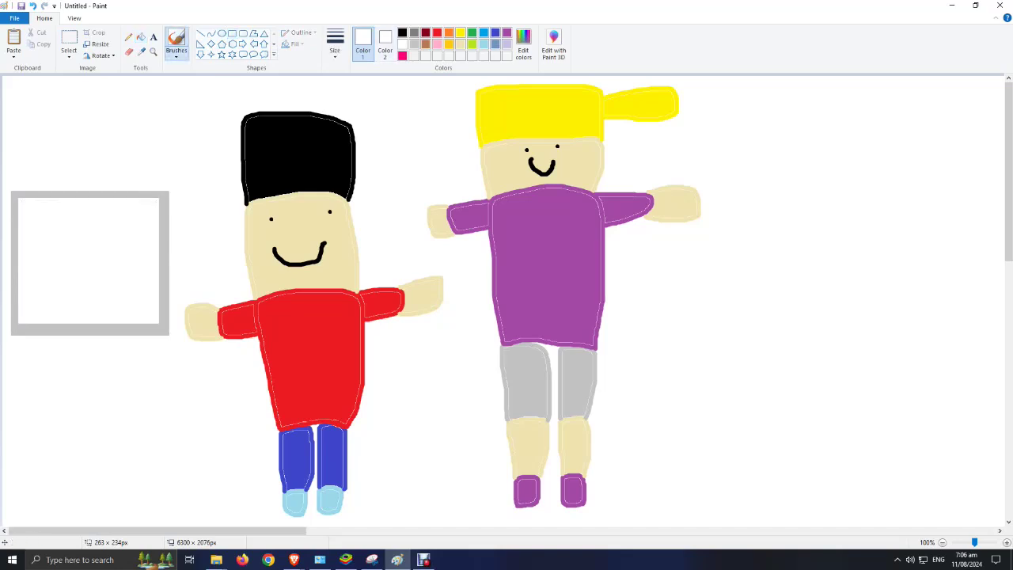
pyautogui.click(484, 33)
pyautogui.click(232, 34)
pyautogui.moveTo(114, 307); pyautogui.dragTo(53, 216)
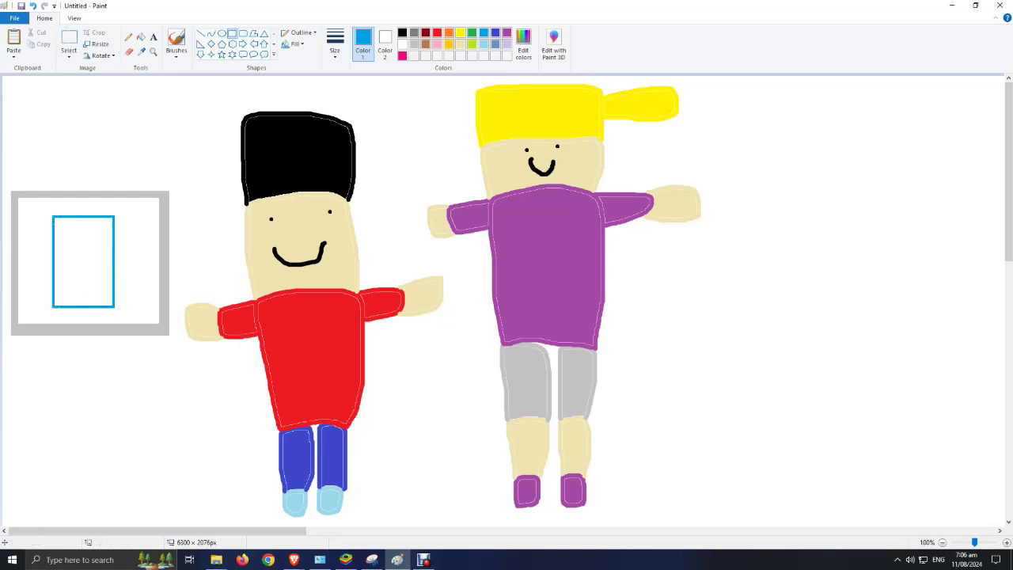
pyautogui.click(141, 36)
pyautogui.click(84, 261)
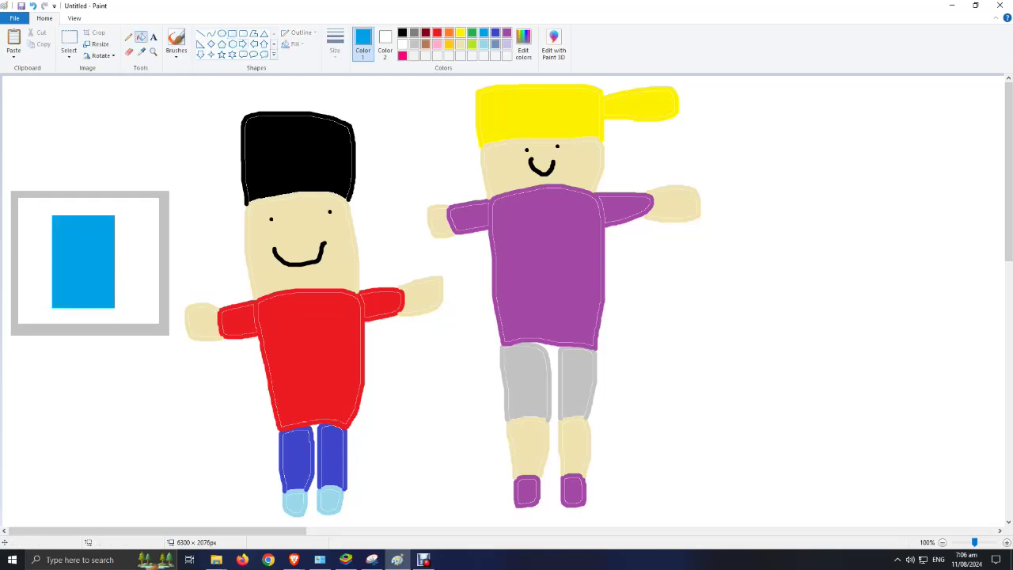
# Step: Draw a white rectangle about 93 × 89 px in the upper part of the blue rectangle and fill it with white
pyautogui.click(232, 35)
pyautogui.click(403, 44)
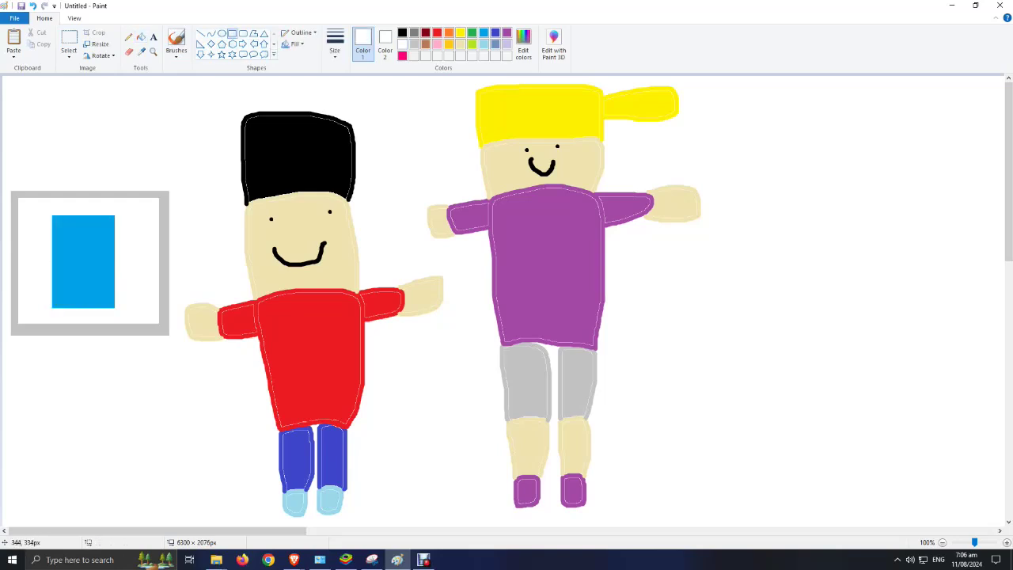
pyautogui.moveTo(109, 270); pyautogui.dragTo(57, 223)
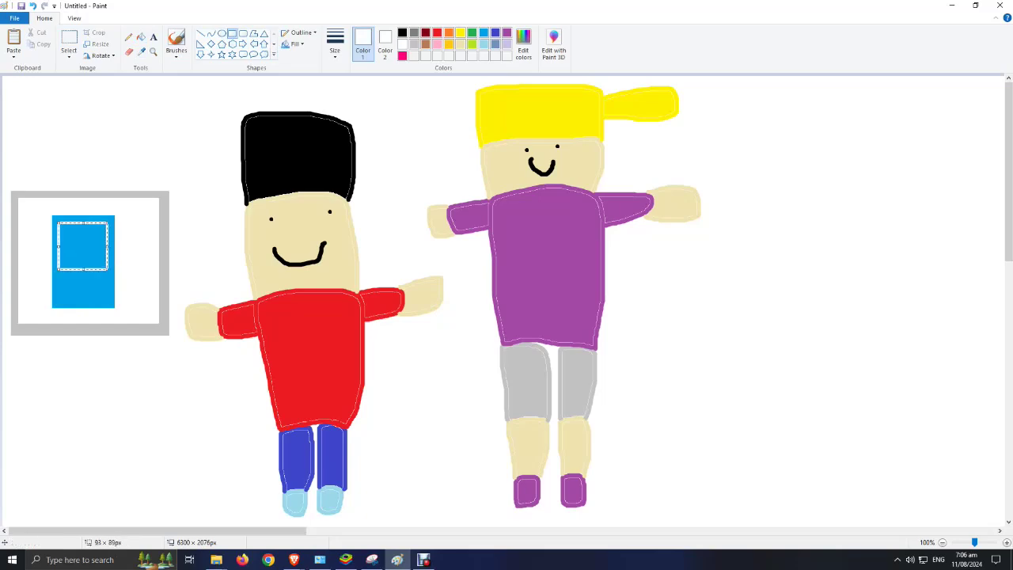
pyautogui.click(141, 37)
pyautogui.click(84, 247)
# Step: Paint a small light gray figure with two black eyes inside the white area of the blue rectangle using the brush
pyautogui.click(176, 39)
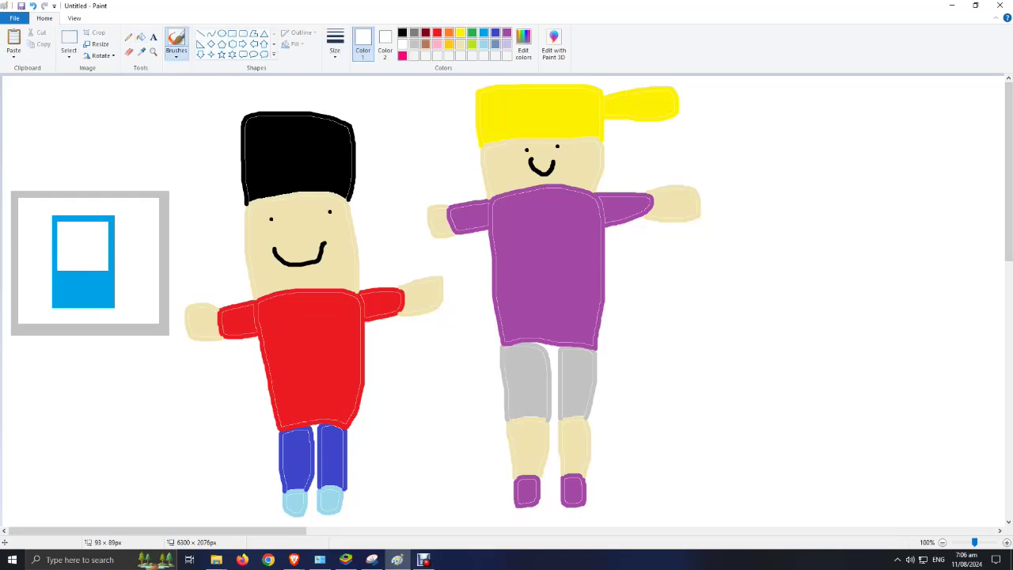
pyautogui.click(414, 45)
pyautogui.click(105, 258)
pyautogui.moveTo(80, 258)
pyautogui.mouseDown()
pyautogui.moveTo(66, 261)
pyautogui.moveTo(90, 264)
pyautogui.moveTo(87, 251)
pyautogui.moveTo(70, 248)
pyautogui.moveTo(81, 244)
pyautogui.moveTo(72, 233)
pyautogui.moveTo(100, 241)
pyautogui.mouseUp()
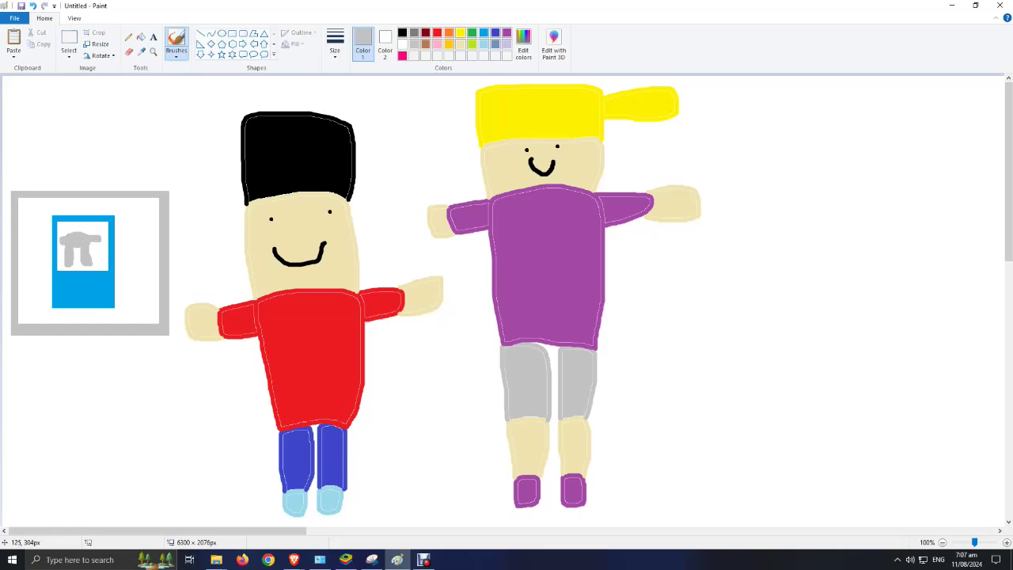
pyautogui.moveTo(69, 238); pyautogui.dragTo(93, 227)
pyautogui.click(402, 32)
pyautogui.click(71, 231)
pyautogui.moveTo(71, 231); pyautogui.dragTo(84, 231)
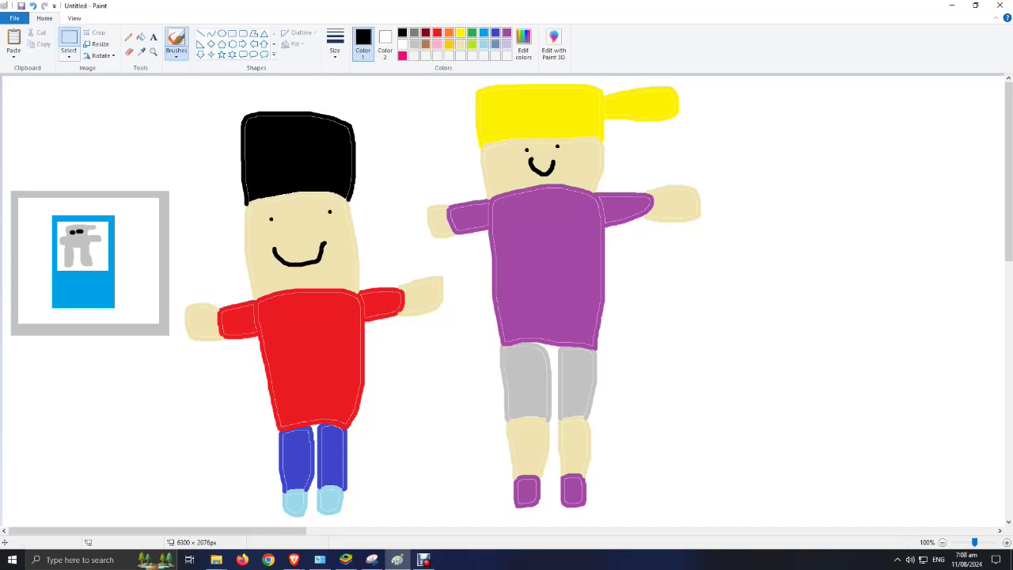
# Step: Delete the whole framed panel beside the first figure using a rectangular selection about 327 × 506 px
pyautogui.click(69, 43)
pyautogui.moveTo(3, 77); pyautogui.dragTo(176, 343)
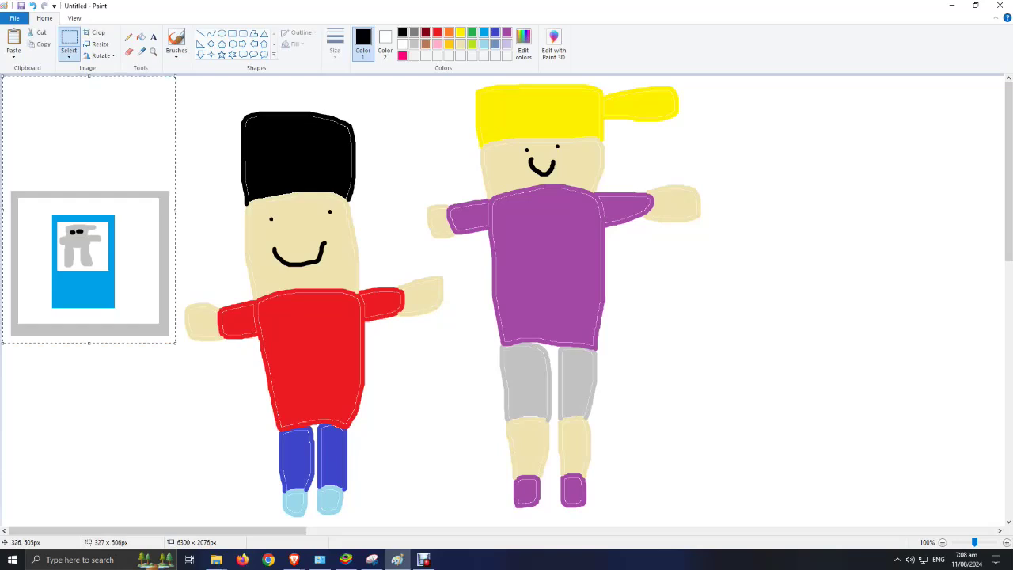
pyautogui.click(69, 56)
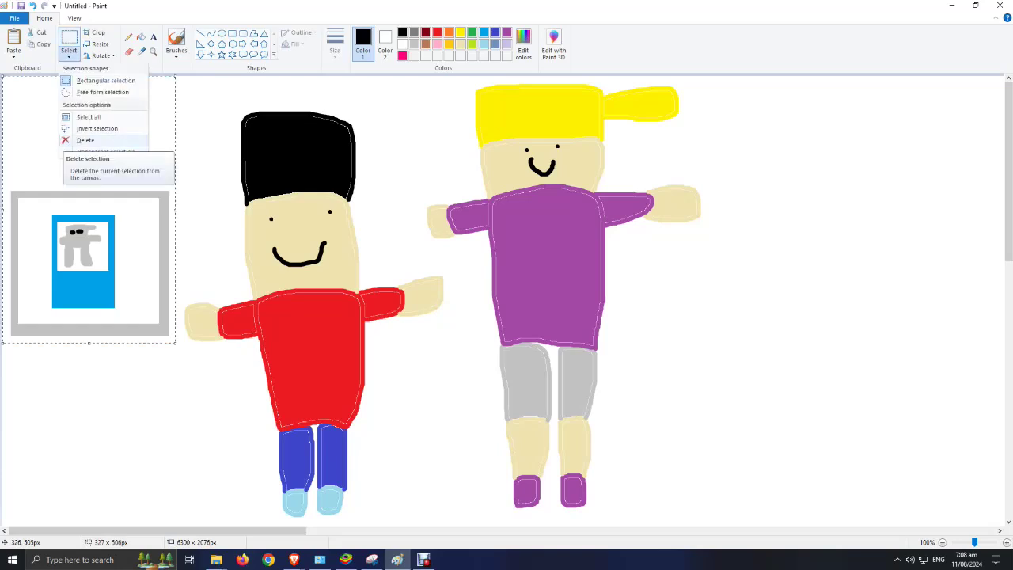
pyautogui.click(85, 140)
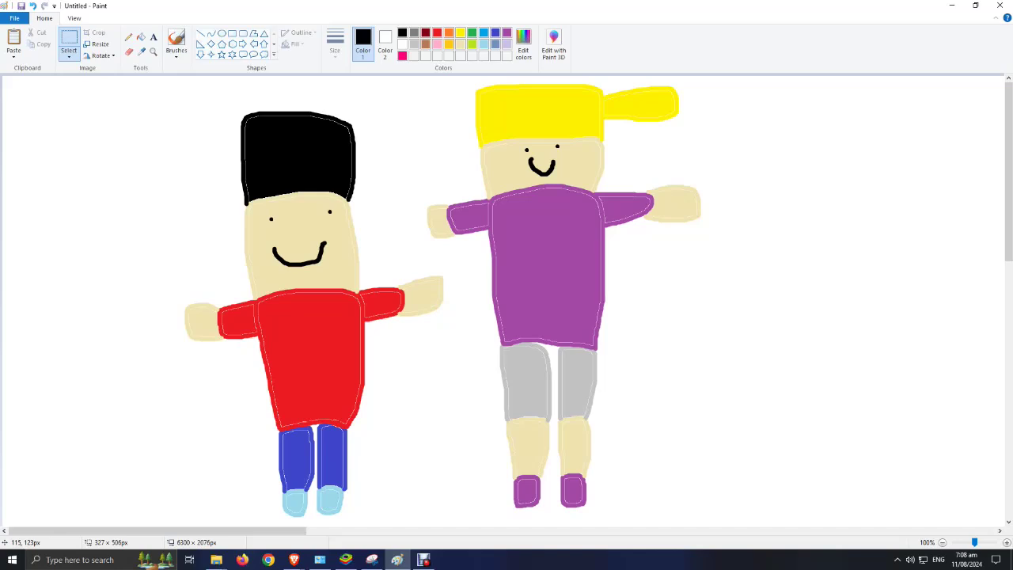
# Step: Paint a flower in the second figure's outer hand with a green stem, a round pink head and a yellow center
pyautogui.click(176, 39)
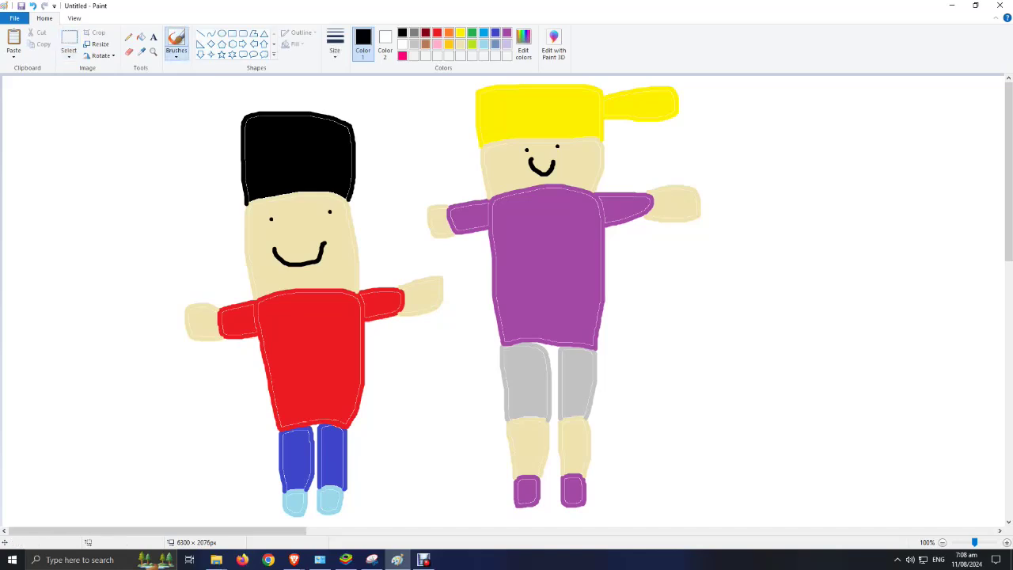
pyautogui.click(471, 32)
pyautogui.moveTo(700, 214)
pyautogui.mouseDown()
pyautogui.moveTo(687, 133)
pyautogui.moveTo(675, 149)
pyautogui.moveTo(695, 133)
pyautogui.moveTo(673, 147)
pyautogui.moveTo(700, 133)
pyautogui.moveTo(673, 145)
pyautogui.moveTo(678, 128)
pyautogui.moveTo(673, 155)
pyautogui.moveTo(704, 138)
pyautogui.moveTo(676, 130)
pyautogui.mouseUp()
pyautogui.click(437, 44)
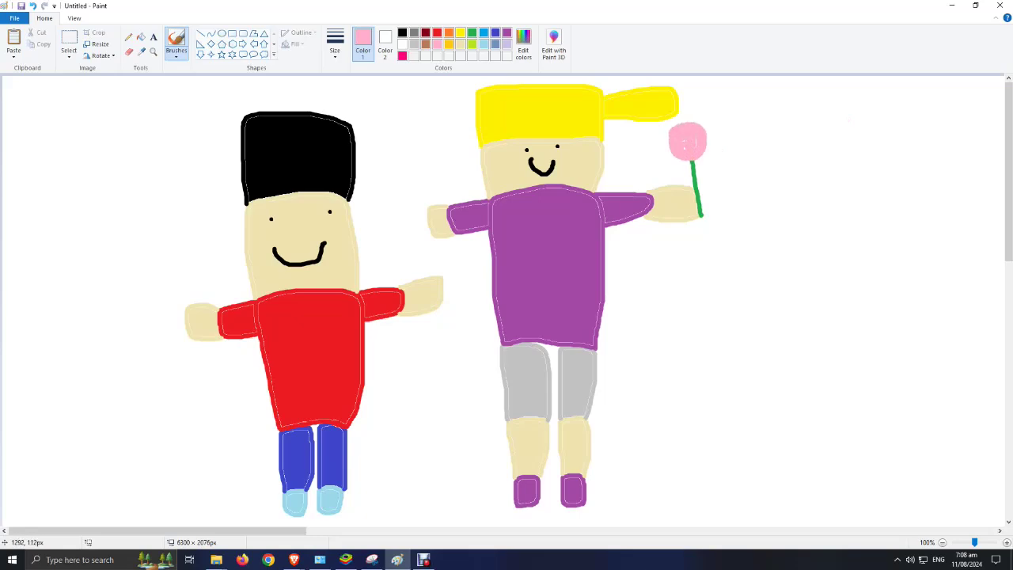
pyautogui.click(460, 32)
pyautogui.moveTo(682, 147)
pyautogui.mouseDown()
pyautogui.moveTo(690, 136)
pyautogui.moveTo(680, 136)
pyautogui.moveTo(693, 136)
pyautogui.mouseUp()
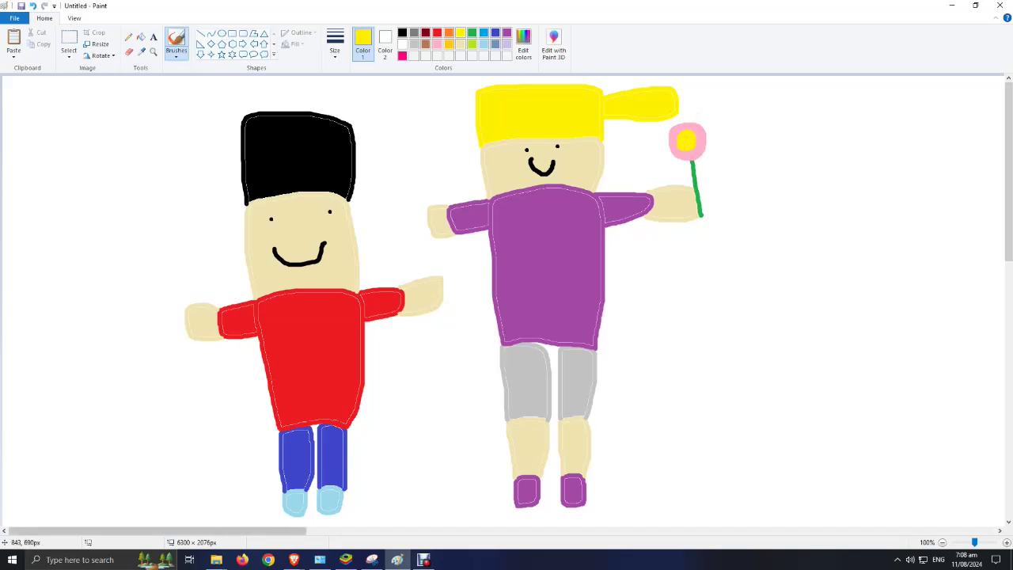
# Step: Extend the dot eyes of both figures into short, slightly slanted black strokes with the brush
pyautogui.click(402, 32)
pyautogui.moveTo(557, 148)
pyautogui.mouseDown()
pyautogui.moveTo(567, 144)
pyautogui.moveTo(519, 152)
pyautogui.mouseUp()
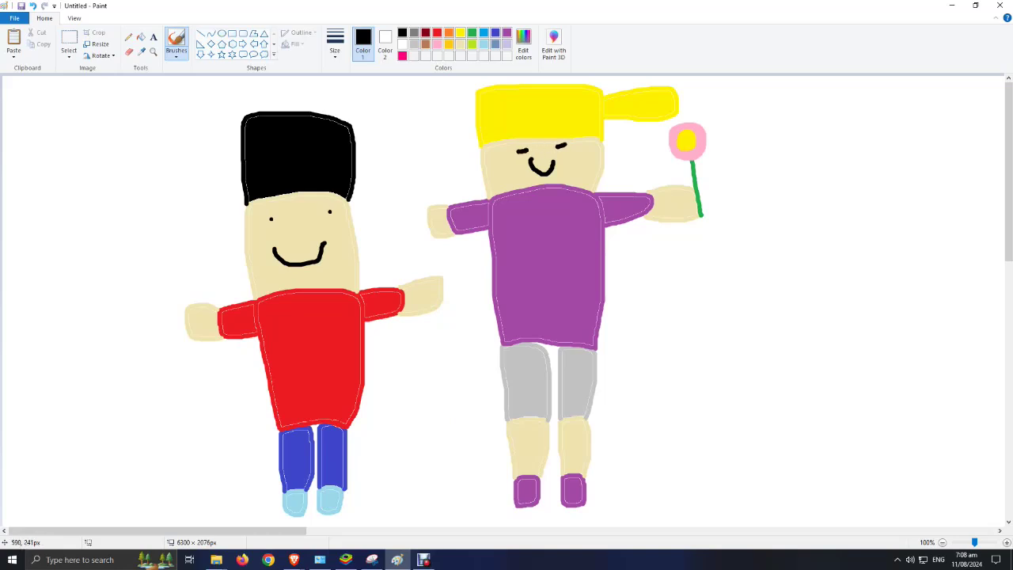
pyautogui.moveTo(330, 212); pyautogui.dragTo(337, 208)
pyautogui.click(270, 211)
pyautogui.moveTo(272, 219)
pyautogui.mouseDown()
pyautogui.moveTo(258, 222)
pyautogui.moveTo(274, 220)
pyautogui.mouseUp()
pyautogui.click(424, 560)
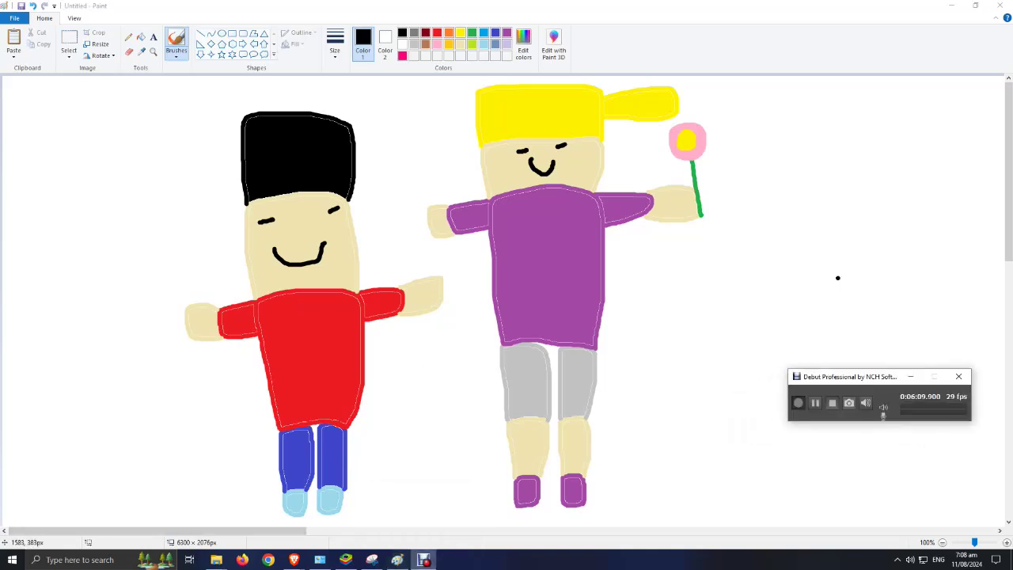